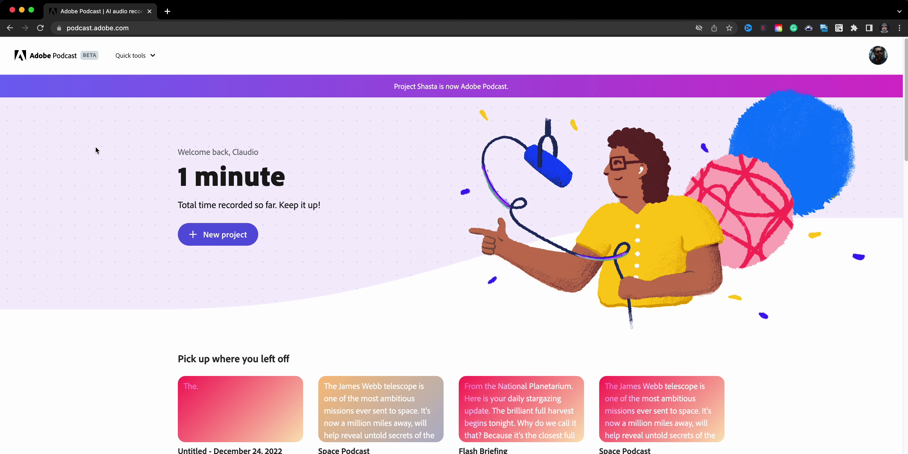
# Show the Quick tools list with Enhance speech and Mic Check on the home page.
pyautogui.click(142, 62)
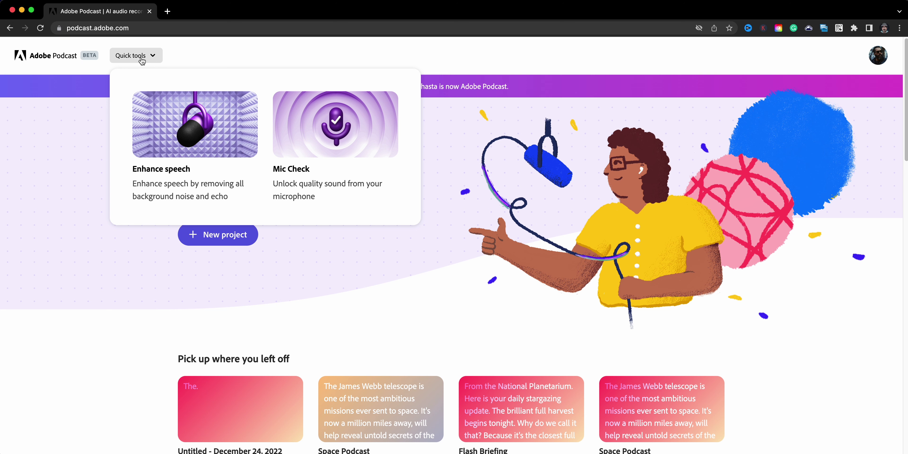
# Close Quick tools, scroll through the recent projects and templates, then back to the top.
pyautogui.click(118, 276)
pyautogui.scroll(-5, 117, 275)
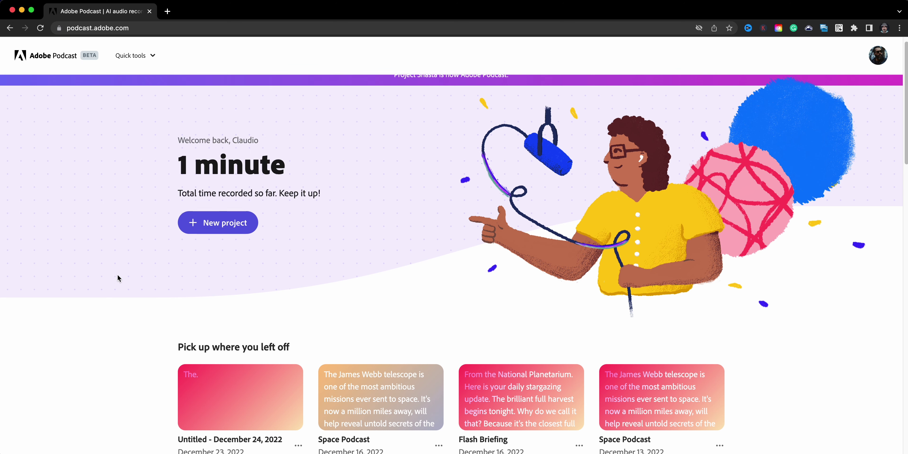
pyautogui.scroll(-3, 117, 275)
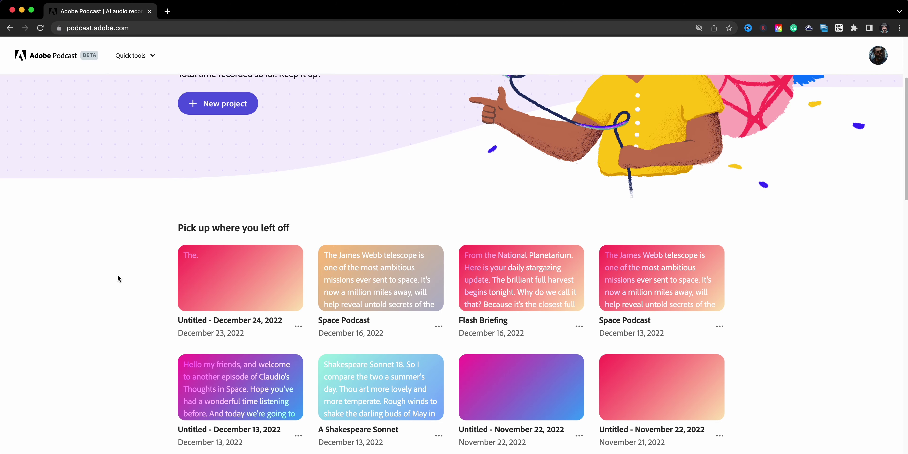
pyautogui.scroll(-6, 118, 275)
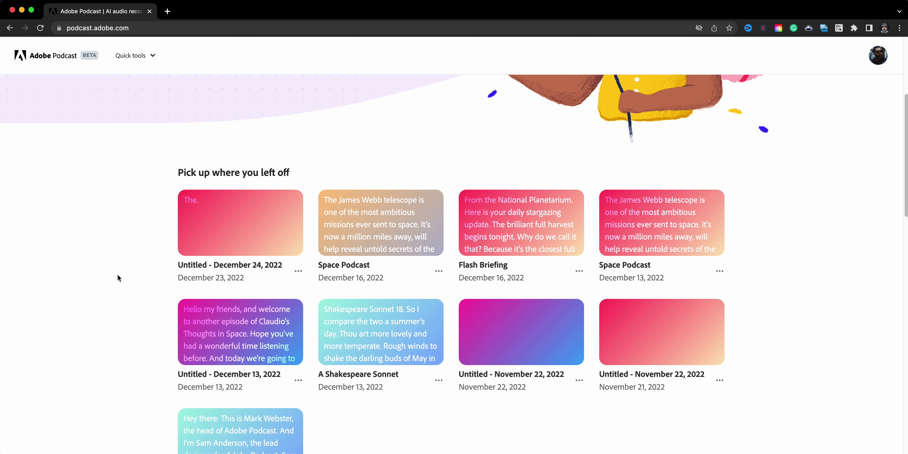
pyautogui.scroll(-8, 118, 275)
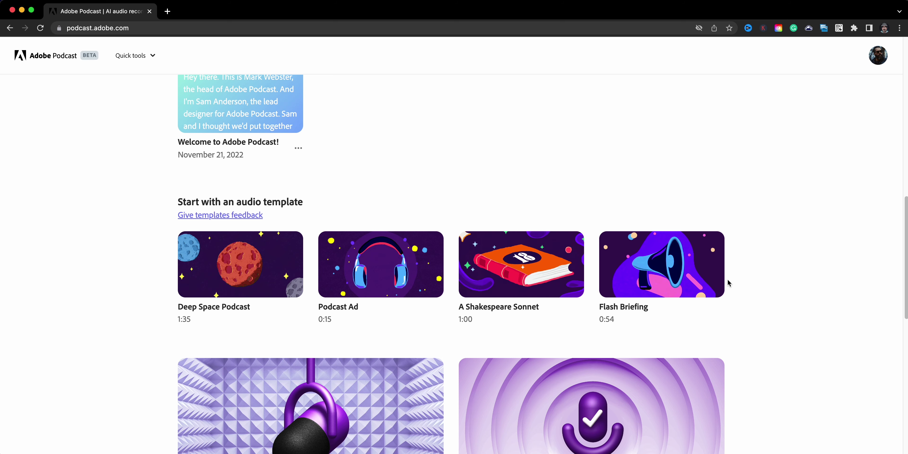
pyautogui.scroll(-5, 725, 285)
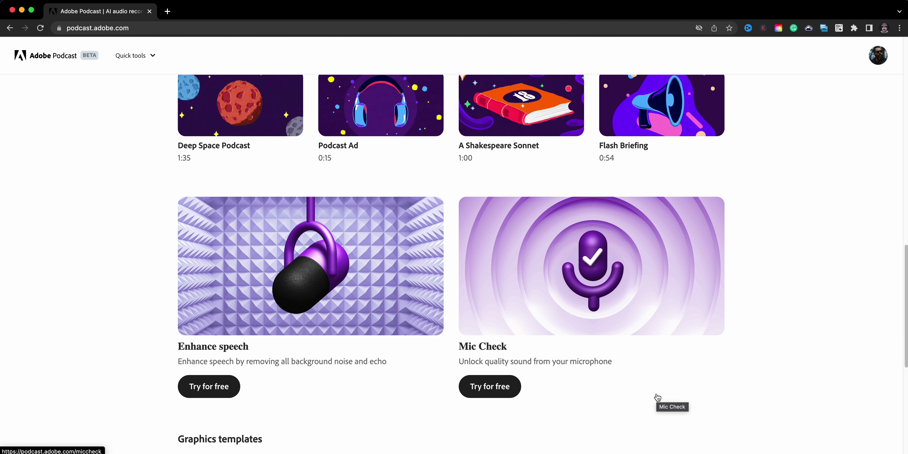
pyautogui.scroll(-6, 658, 397)
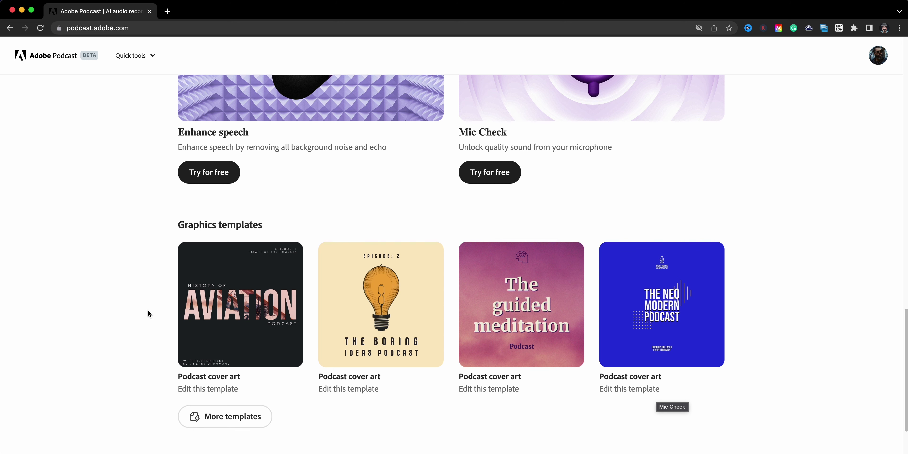
pyautogui.scroll(20, 148, 308)
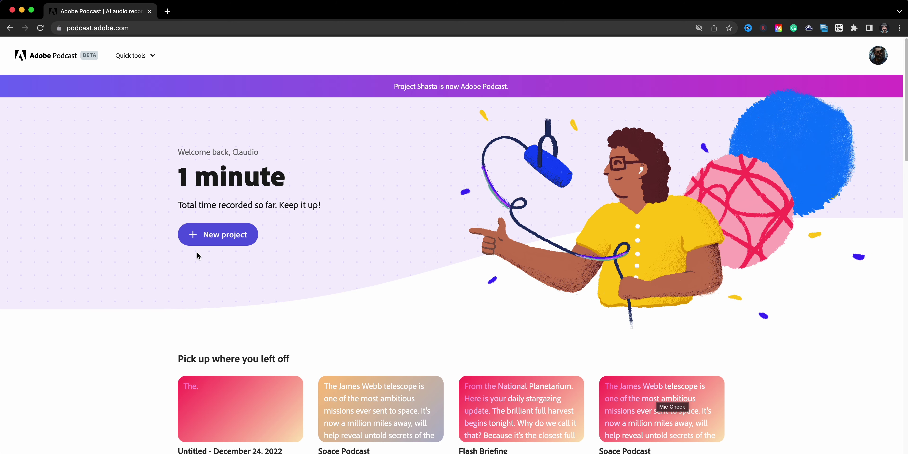
# Create a new project titled 'DEMO-PODCAST'.
pyautogui.click(204, 243)
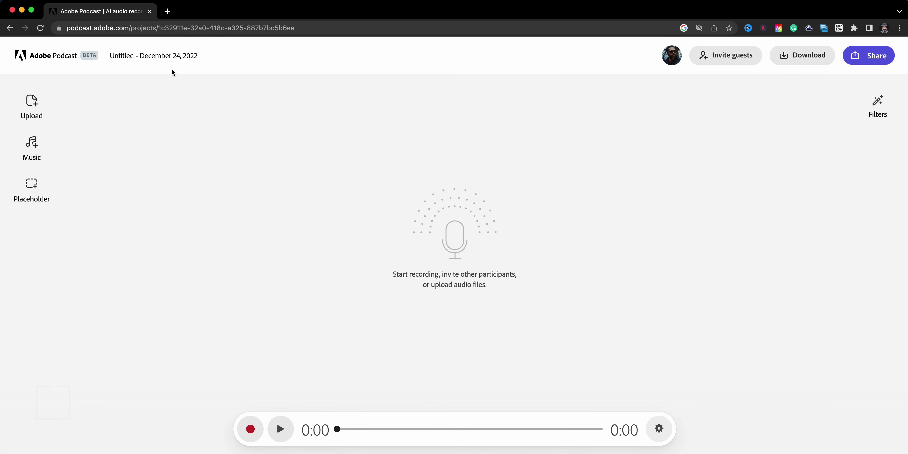
pyautogui.click(150, 52)
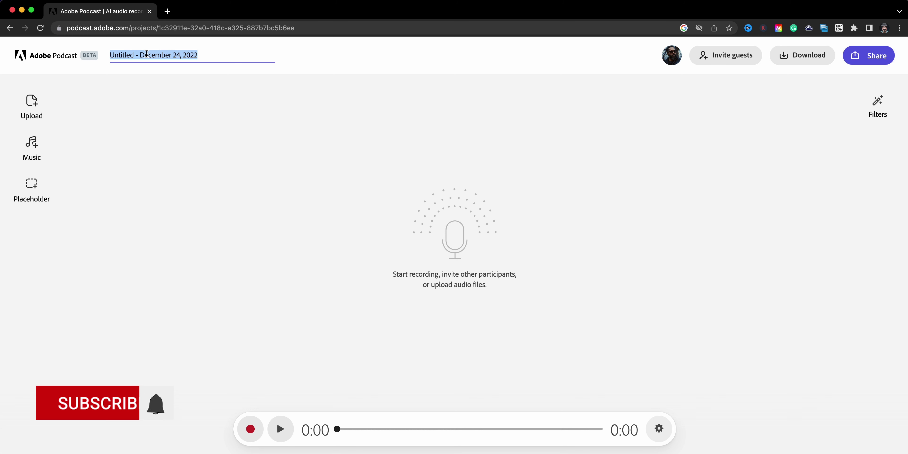
pyautogui.write('DEMO-PODCAST')
pyautogui.press('Return')
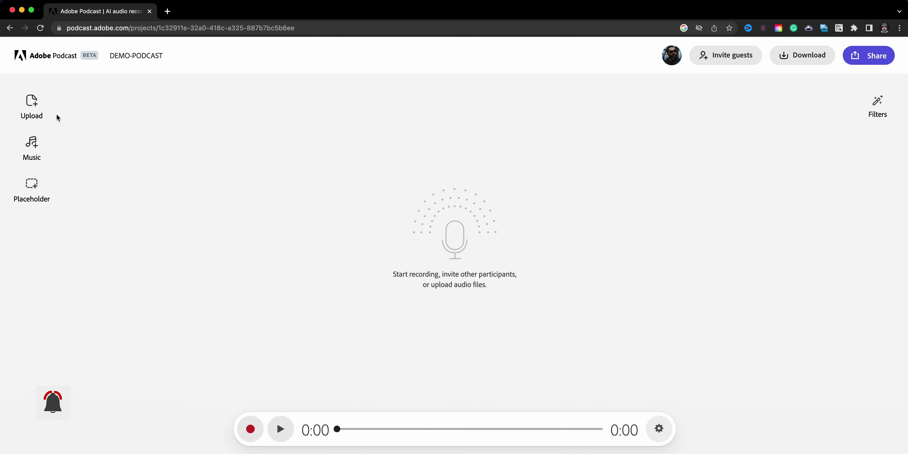
# Start an audio upload but cancel it, then show the Music library.
pyautogui.click(48, 106)
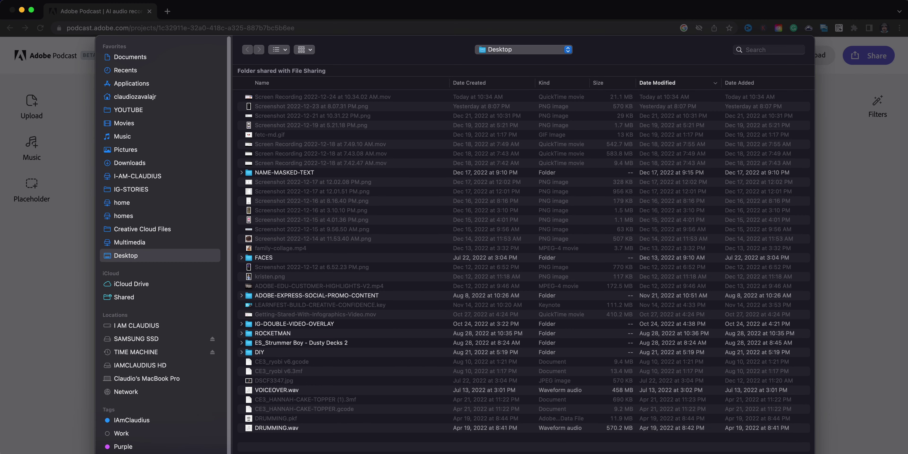
pyautogui.press('Escape')
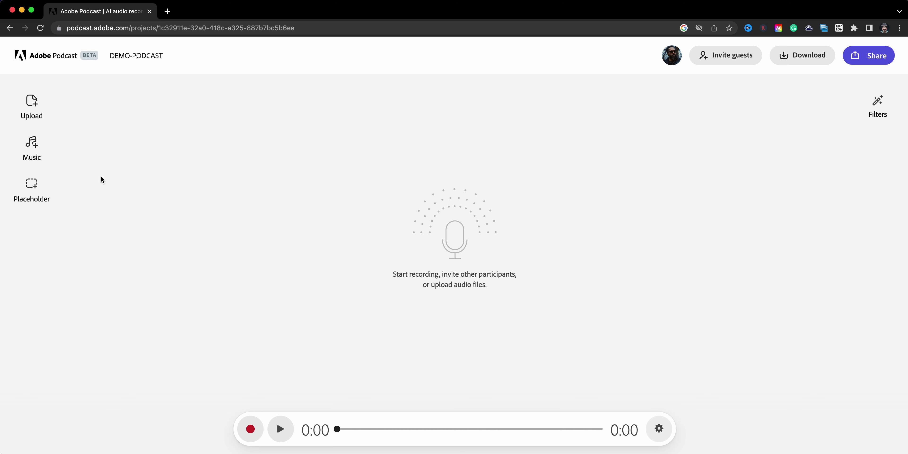
pyautogui.click(47, 159)
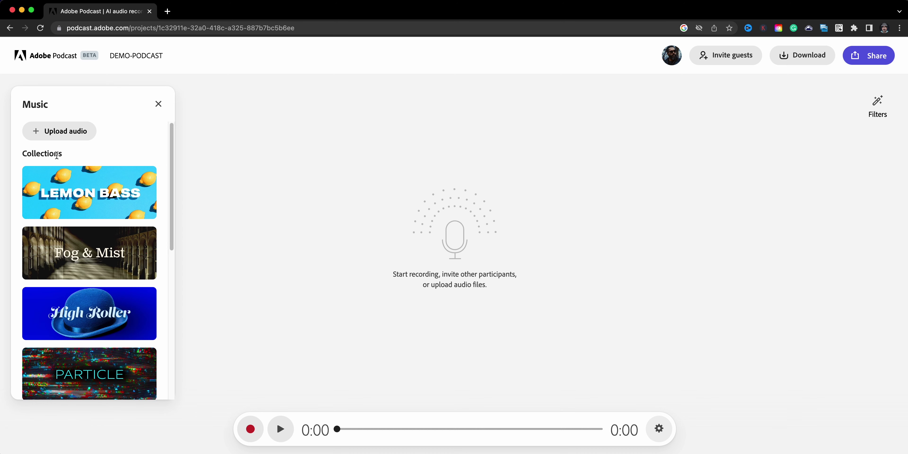
pyautogui.click(67, 183)
pyautogui.scroll(-6, 65, 224)
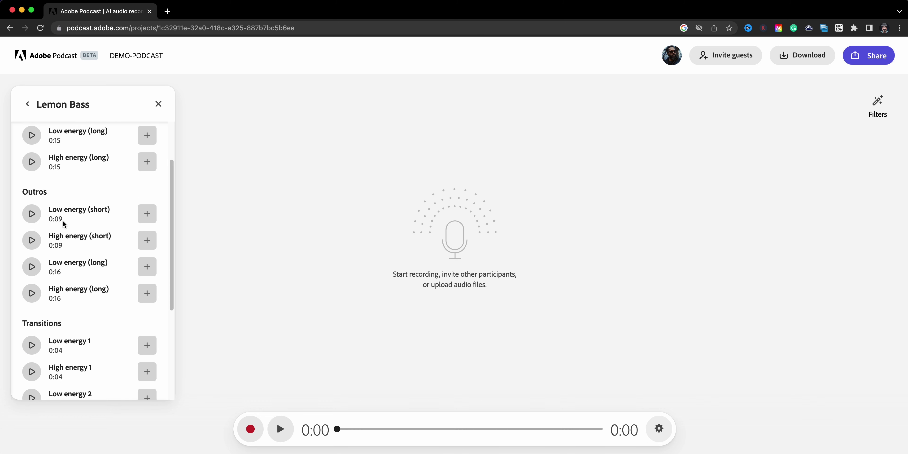
pyautogui.click(159, 104)
pyautogui.click(42, 140)
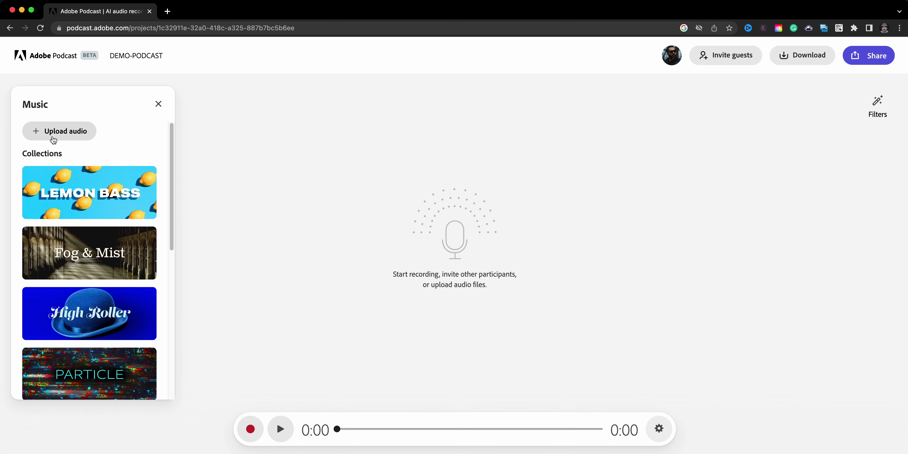
pyautogui.click(158, 105)
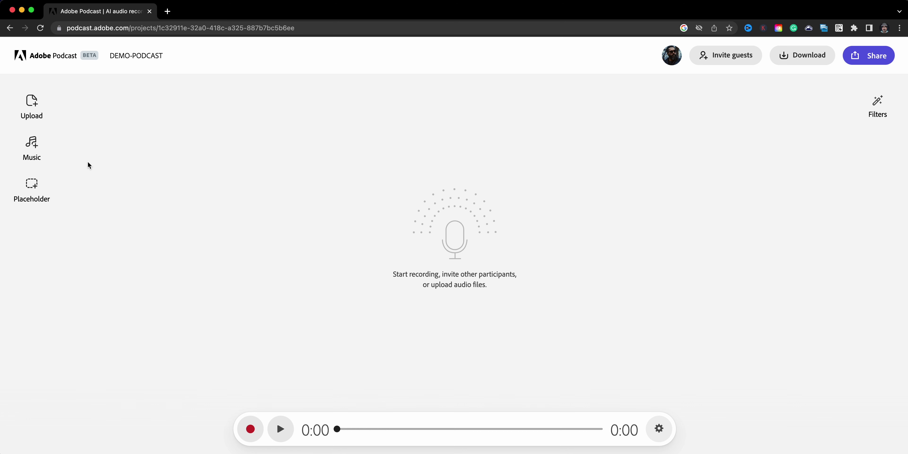
pyautogui.click(38, 188)
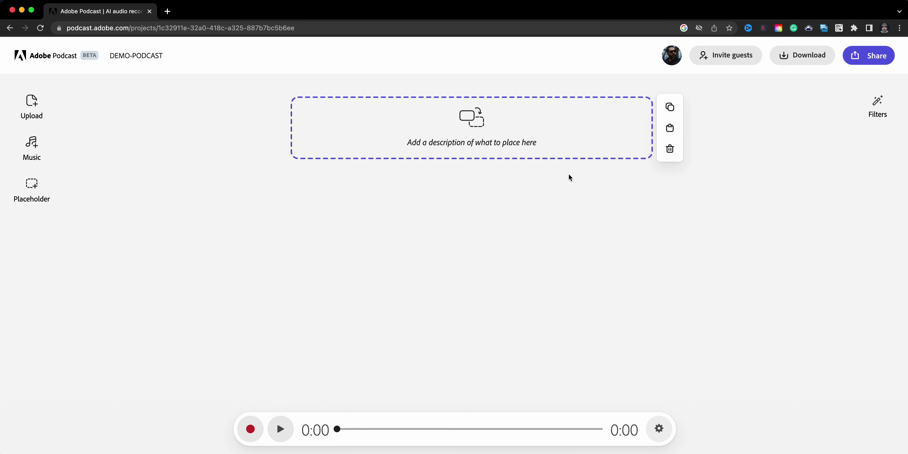
pyautogui.press('Delete')
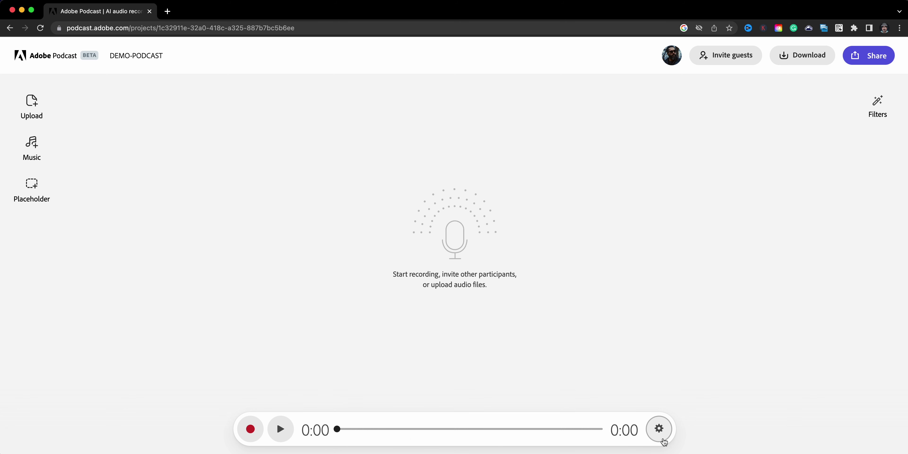
pyautogui.click(660, 431)
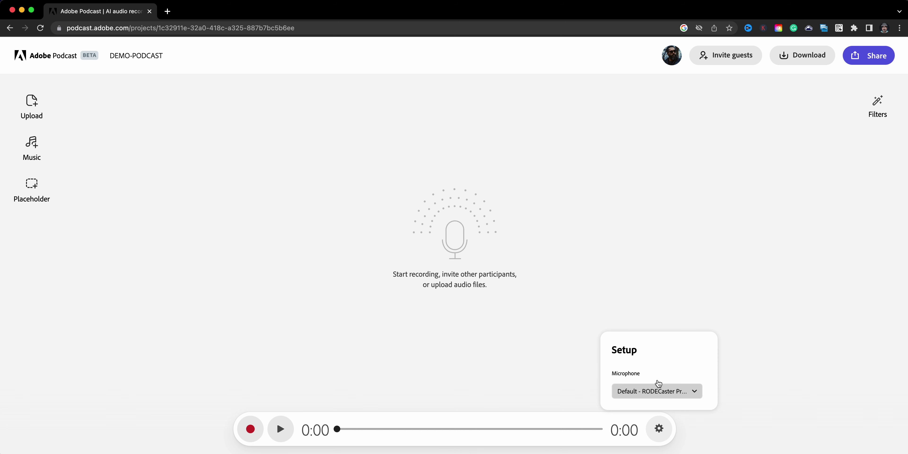
pyautogui.click(675, 392)
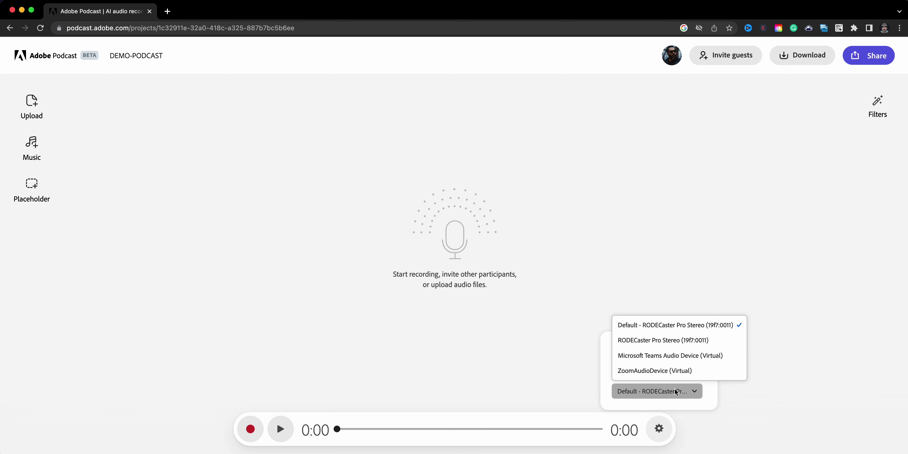
pyautogui.click(585, 388)
pyautogui.click(584, 381)
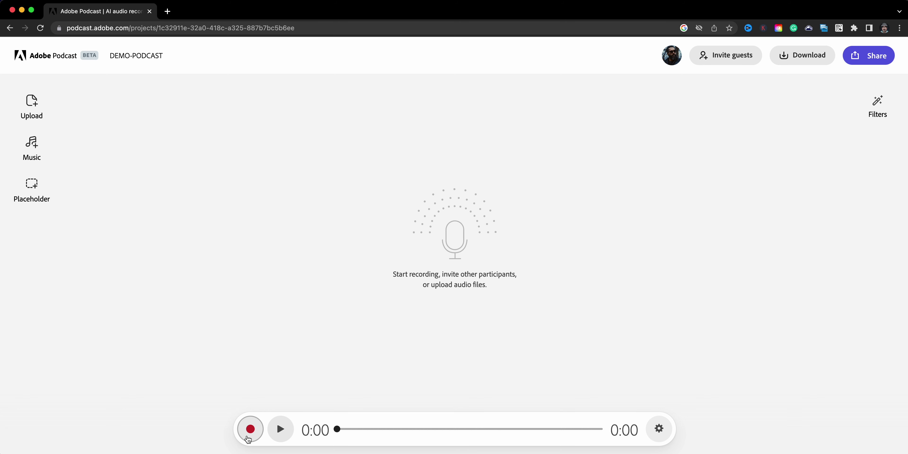
# Record two spoken takes of the Solo Traveler episode, giving four transcribed blocks totalling 1:02.
pyautogui.click(250, 429)
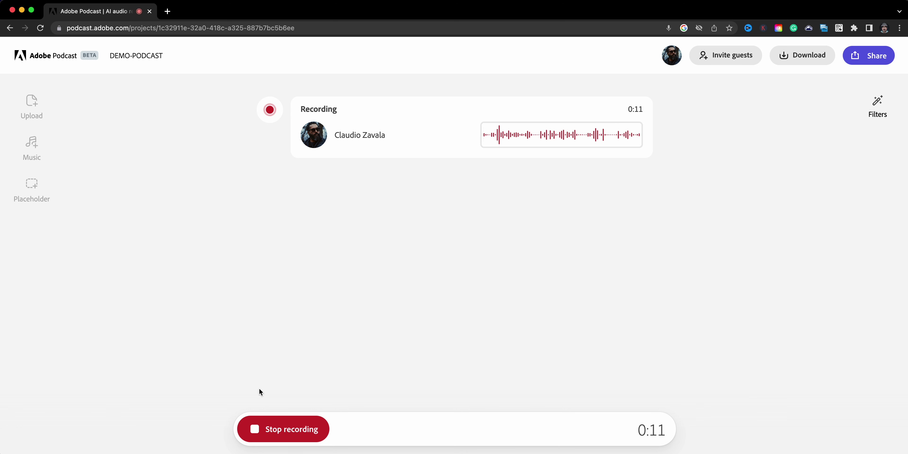
pyautogui.click(268, 427)
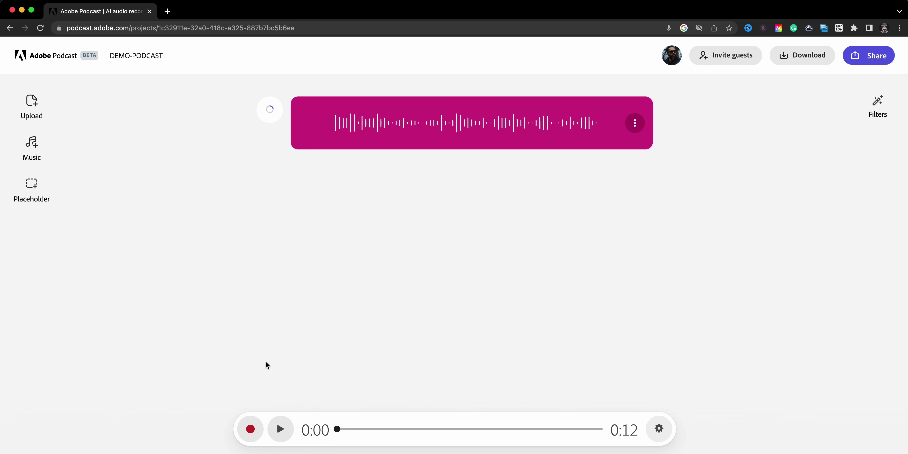
pyautogui.click(244, 433)
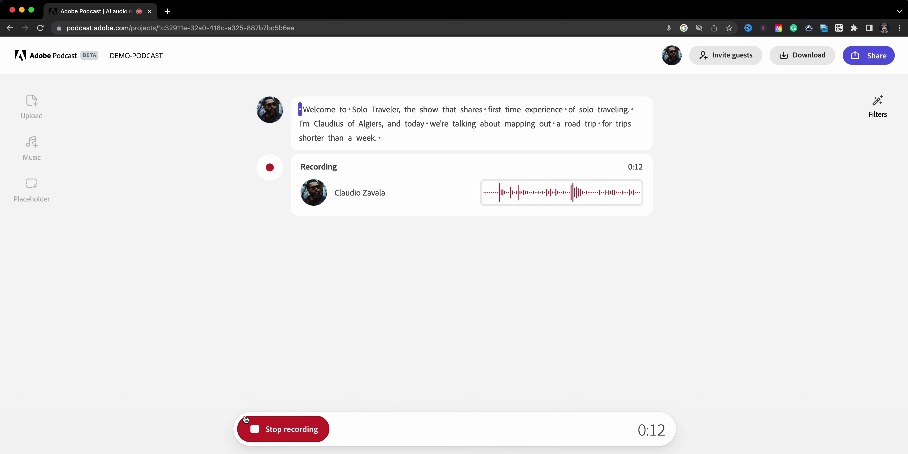
pyautogui.click(246, 421)
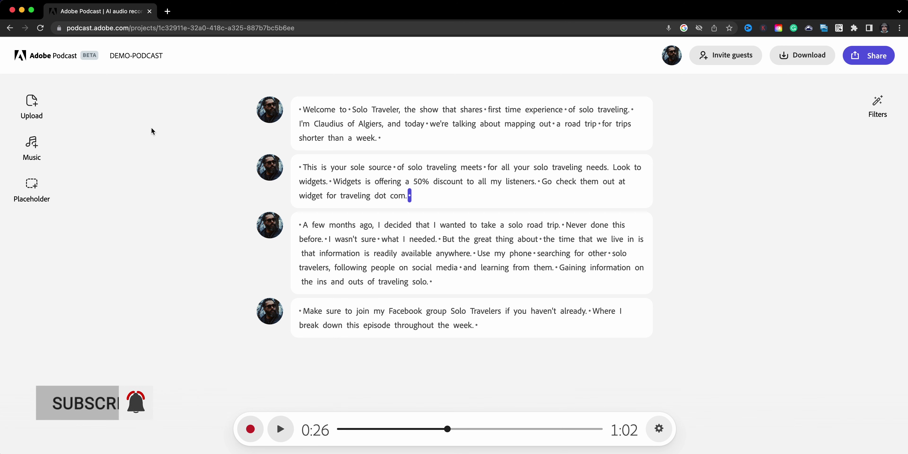
# Browse the Coastline music collection and preview the Low energy (short) 1 intro.
pyautogui.click(40, 155)
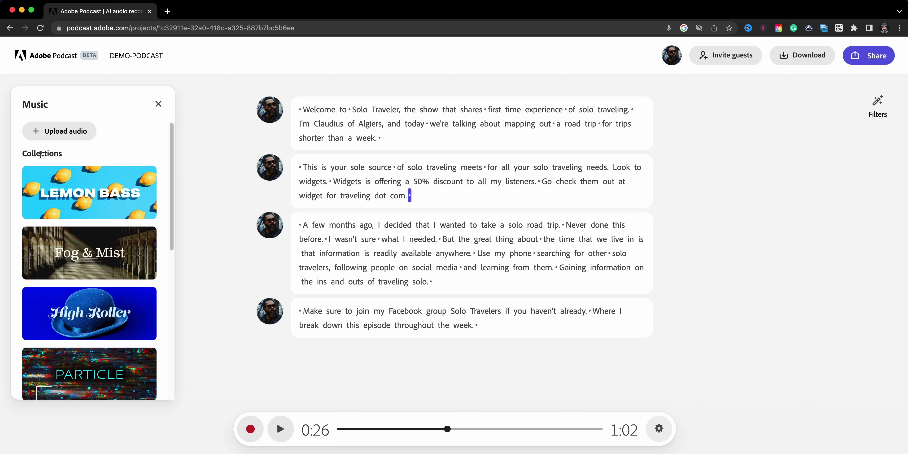
pyautogui.scroll(-6, 42, 258)
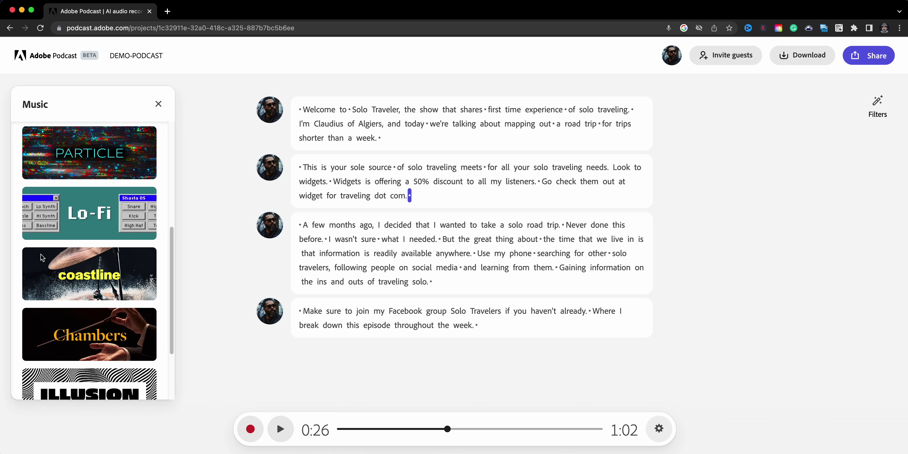
pyautogui.click(55, 274)
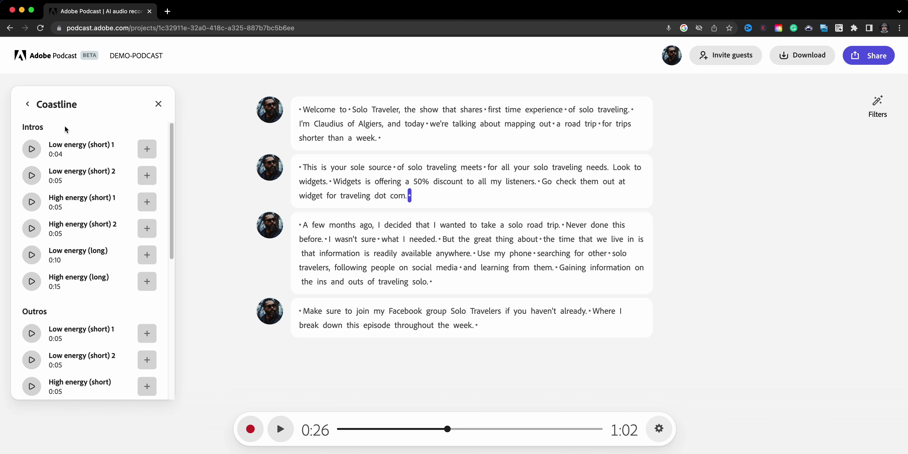
pyautogui.scroll(-8, 59, 198)
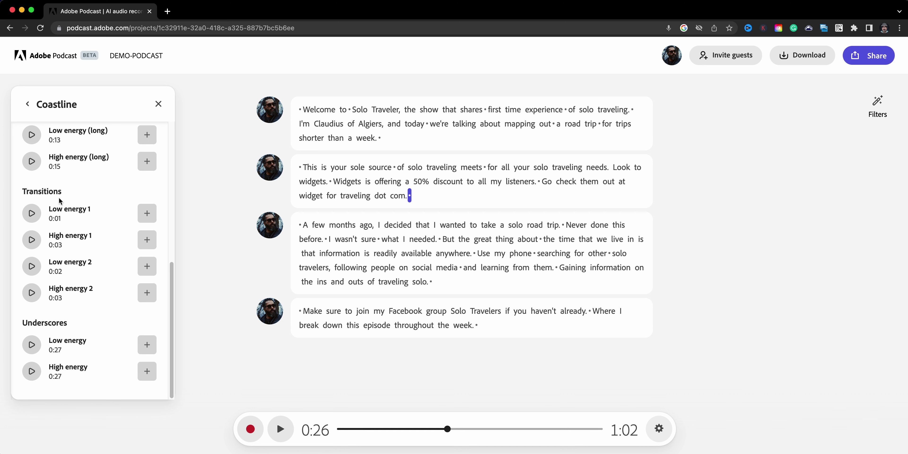
pyautogui.scroll(8, 60, 201)
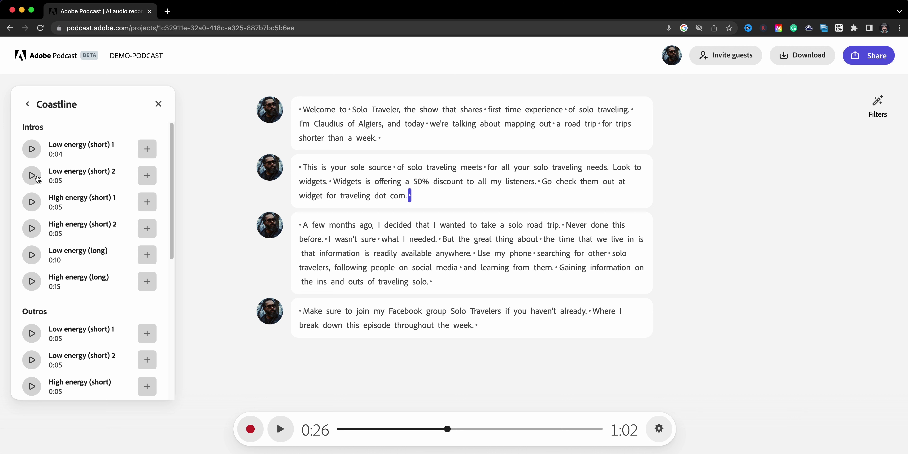
pyautogui.click(33, 152)
pyautogui.click(295, 119)
# Put the caret at the start of the transcript and reopen the Coastline tracks.
pyautogui.click(301, 115)
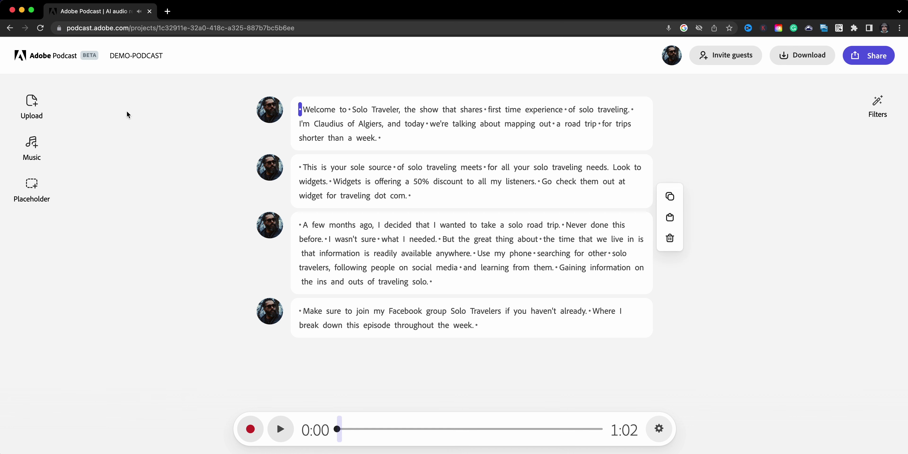
pyautogui.click(31, 147)
pyautogui.scroll(-2, 93, 249)
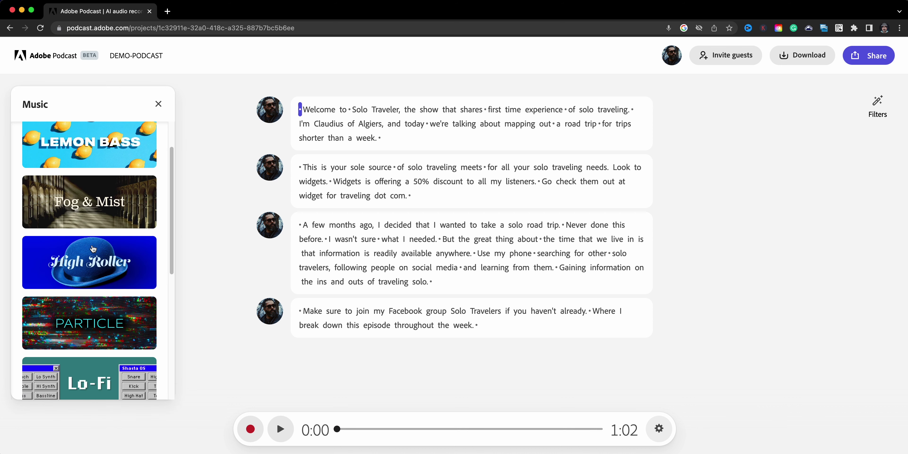
pyautogui.scroll(-5, 93, 249)
pyautogui.click(84, 311)
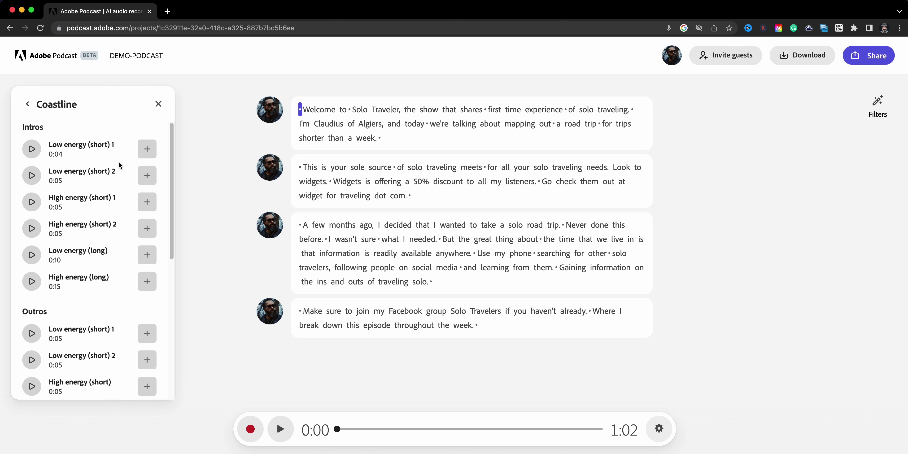
# Add the Low energy (short) 1 intro at the episode start and select 'This' in paragraph two.
pyautogui.click(143, 150)
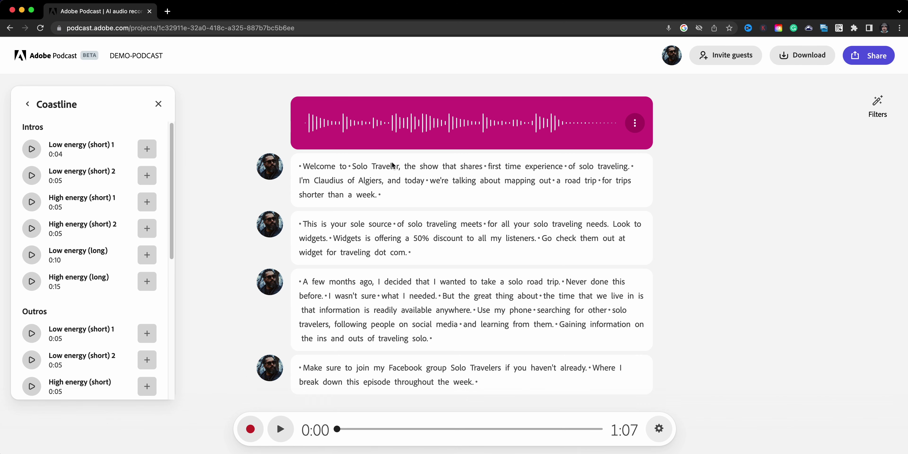
pyautogui.click(326, 211)
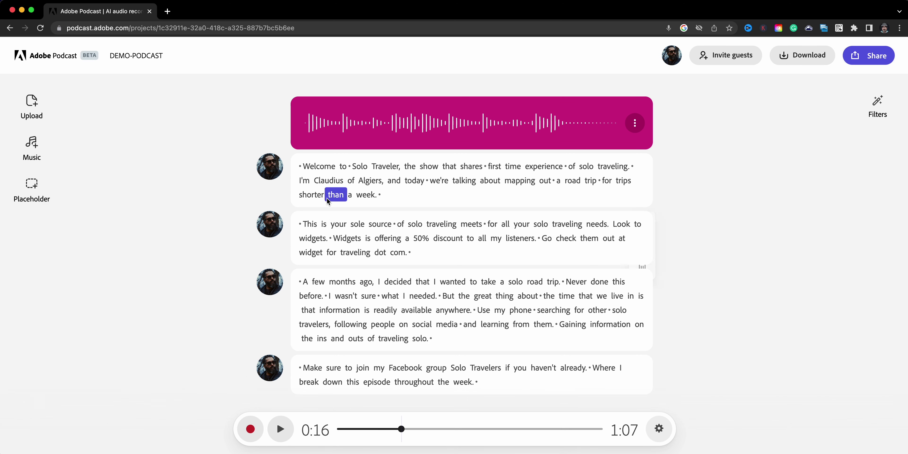
pyautogui.click(329, 226)
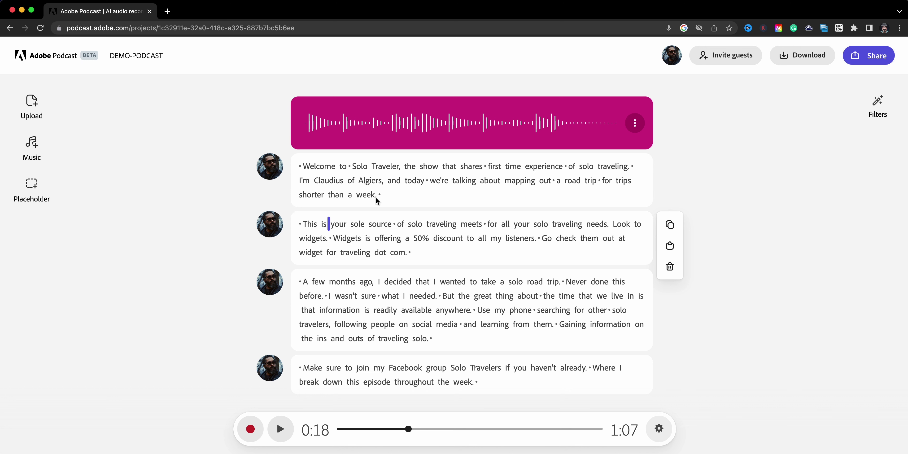
pyautogui.doubleClick(339, 233)
pyautogui.doubleClick(309, 225)
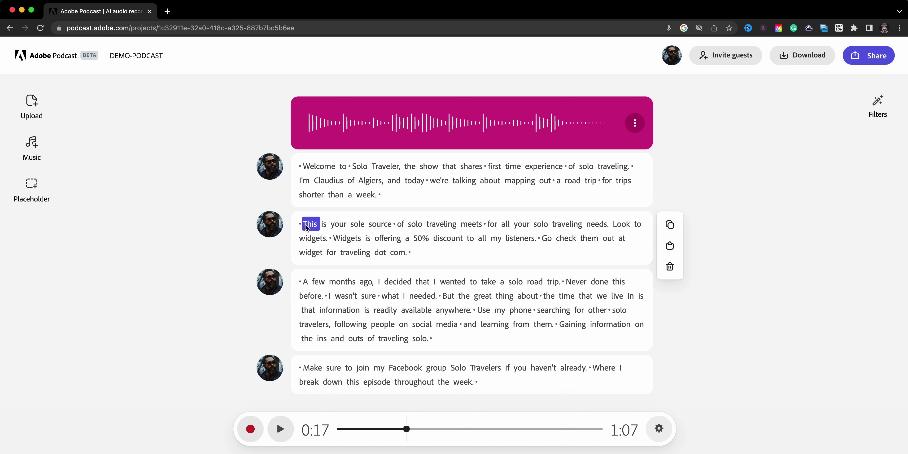
# Insert the Coastline Low energy 2 transition before the second paragraph.
pyautogui.click(35, 146)
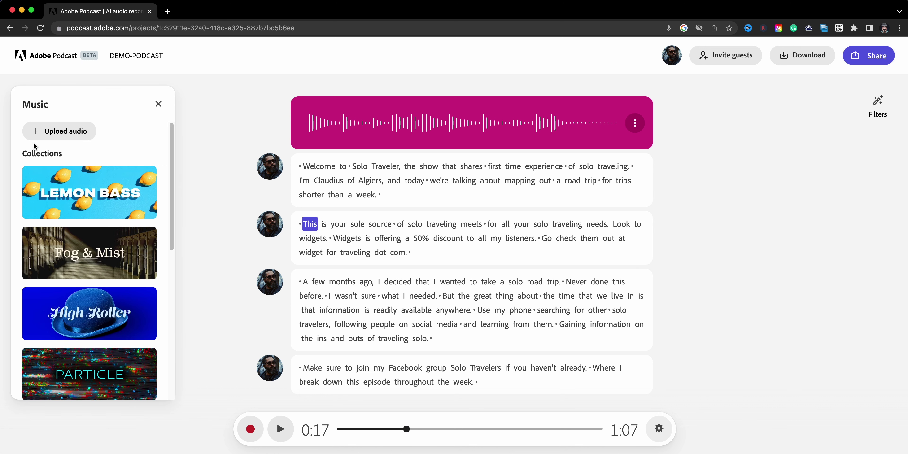
pyautogui.scroll(-5, 54, 270)
pyautogui.scroll(-5, 55, 270)
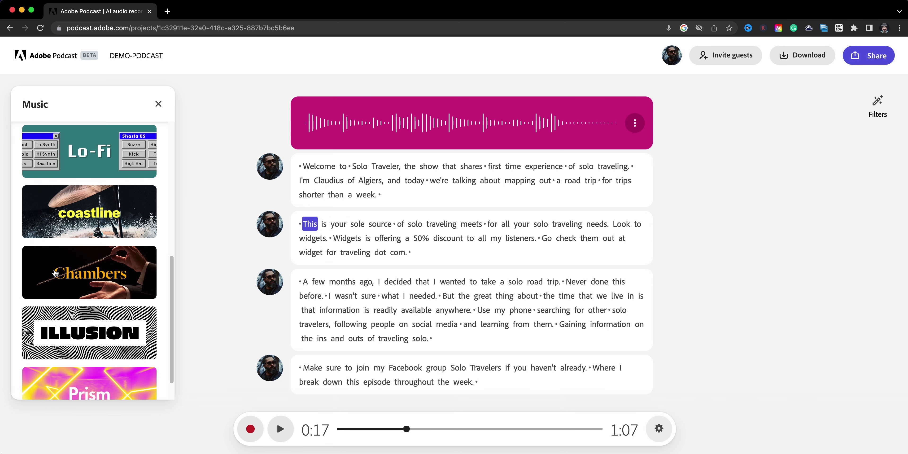
pyautogui.click(64, 195)
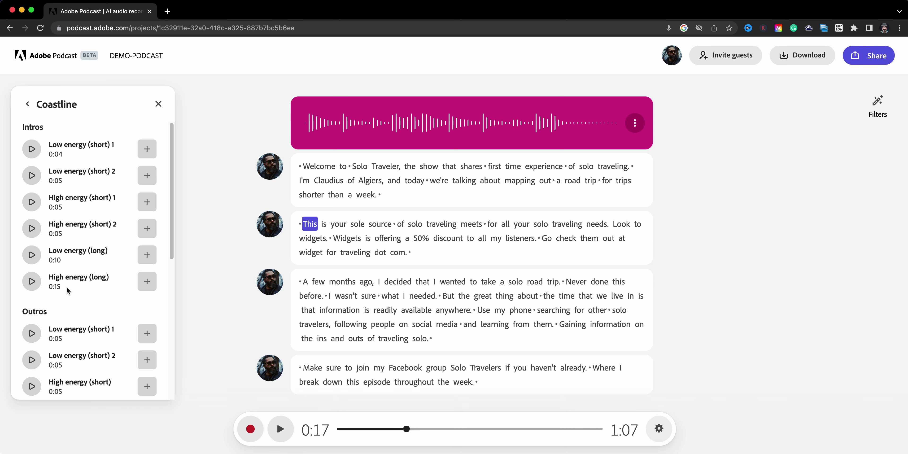
pyautogui.scroll(-5, 71, 282)
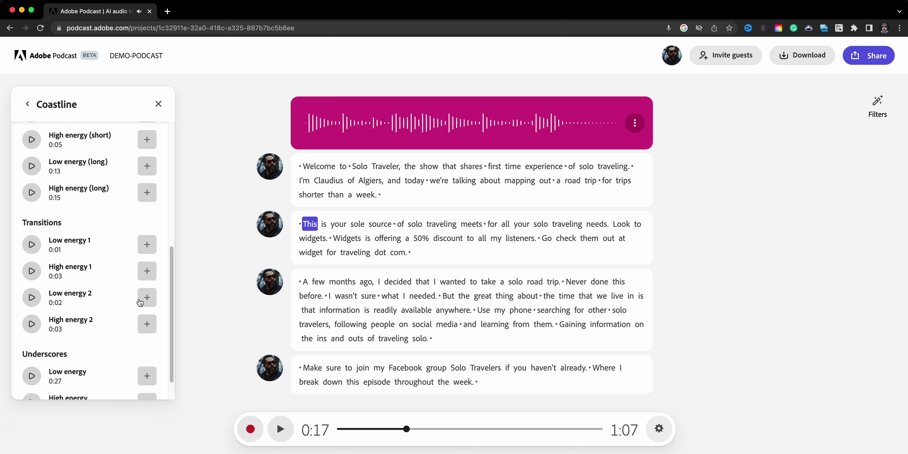
pyautogui.click(147, 298)
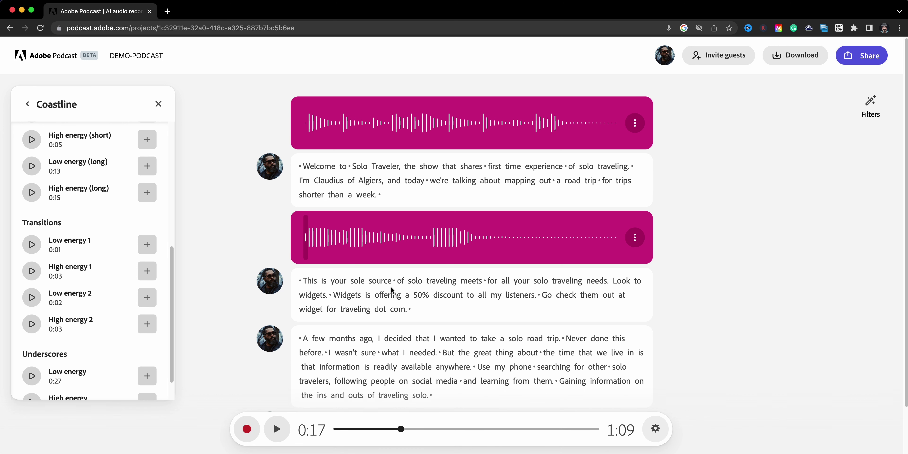
# Preview the Coastline High energy (short) 2 intro and insert it before 'widget'.
pyautogui.scroll(-2, 425, 252)
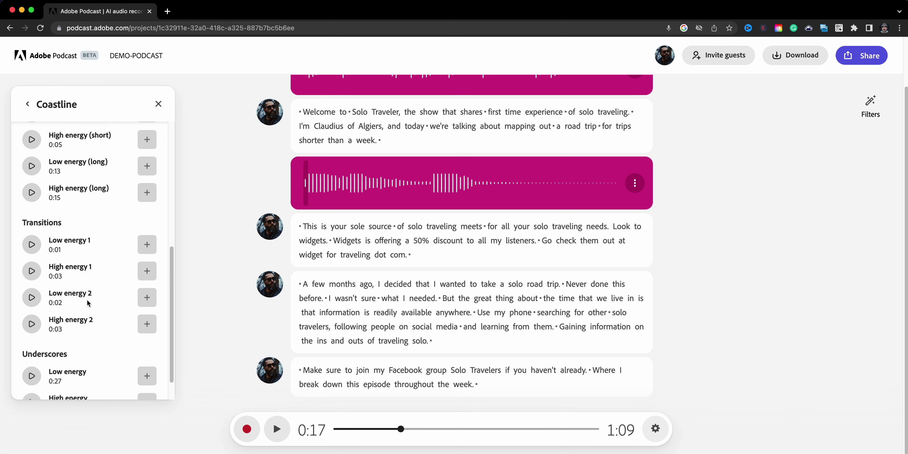
pyautogui.scroll(-1, 88, 303)
pyautogui.scroll(4, 88, 301)
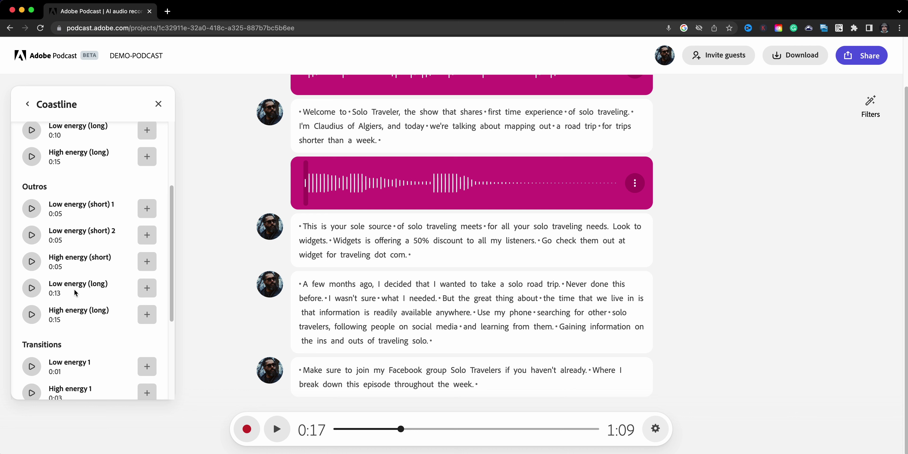
pyautogui.scroll(3, 33, 231)
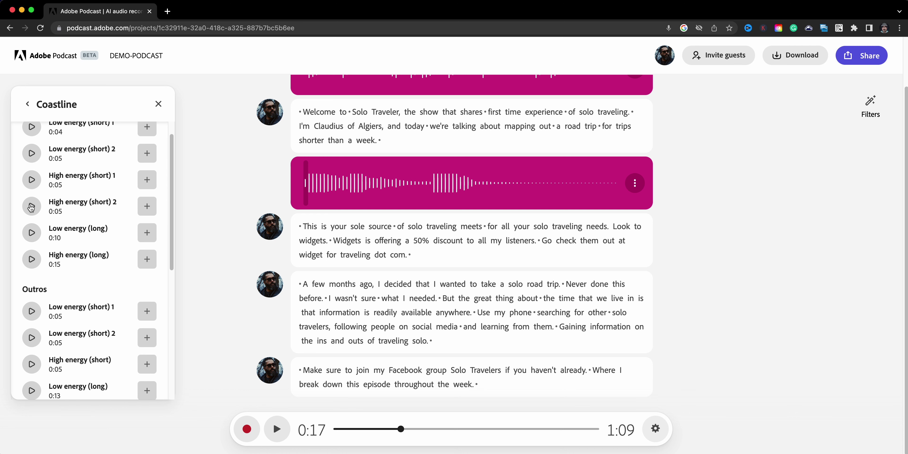
pyautogui.click(31, 207)
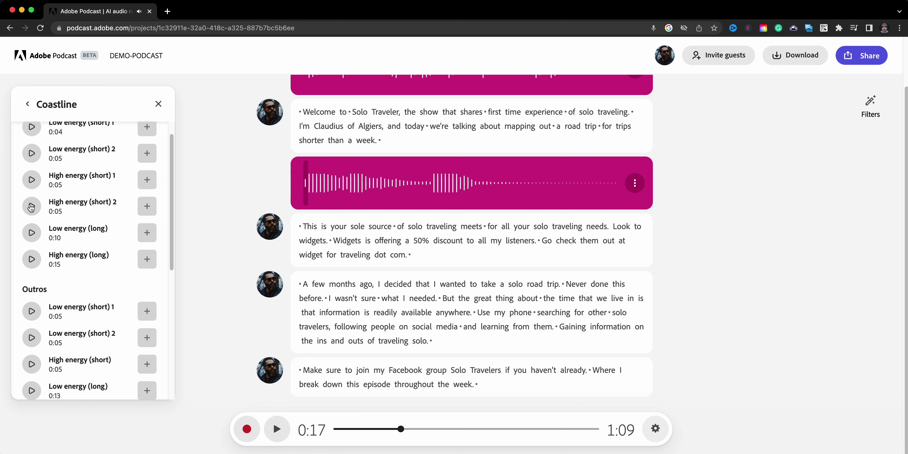
pyautogui.doubleClick(305, 252)
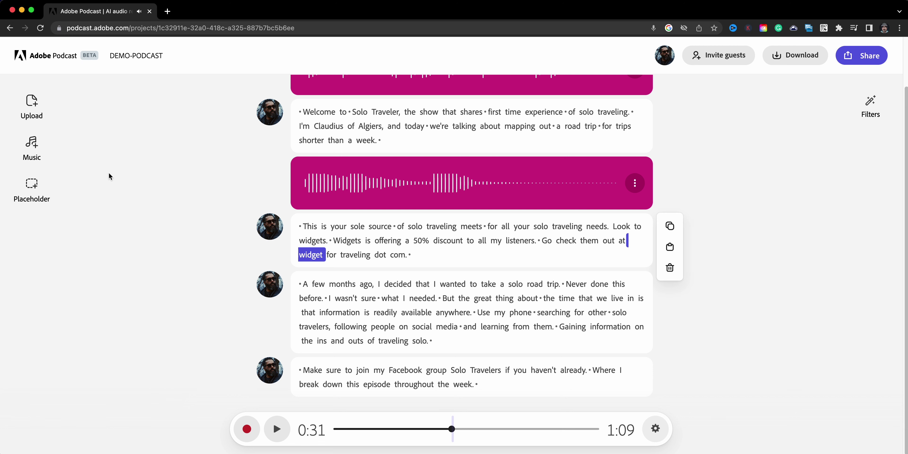
pyautogui.click(32, 148)
pyautogui.scroll(-5, 90, 325)
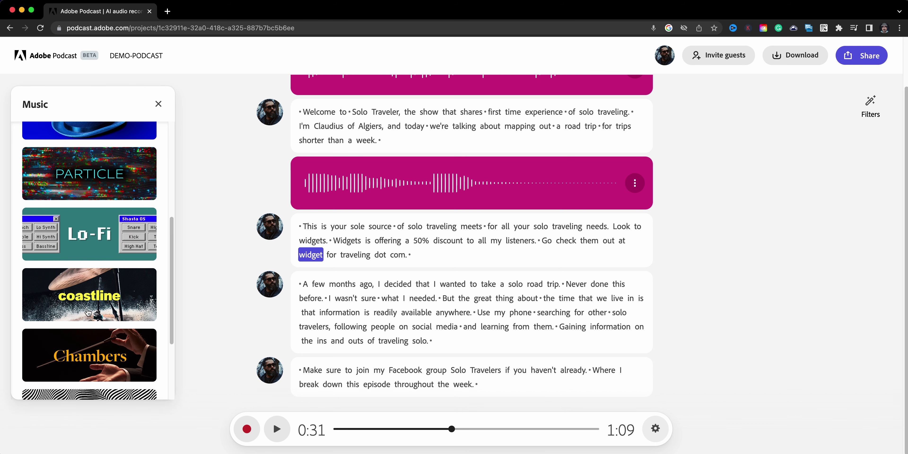
pyautogui.click(88, 312)
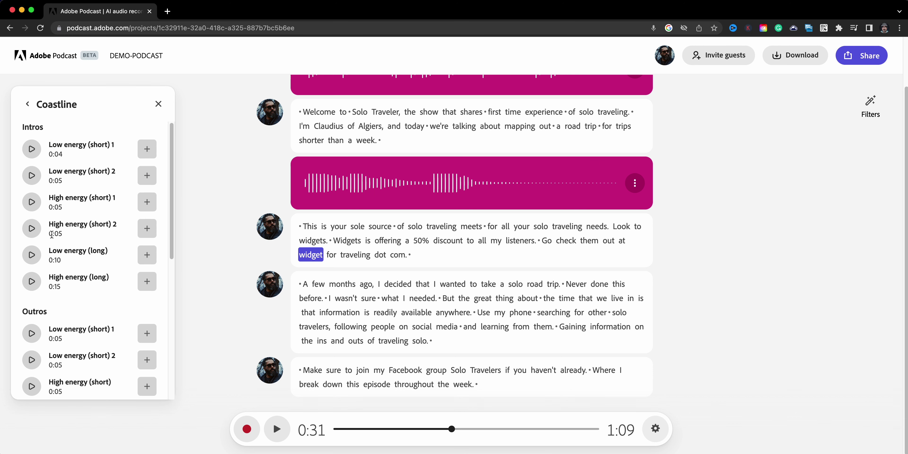
pyautogui.click(148, 233)
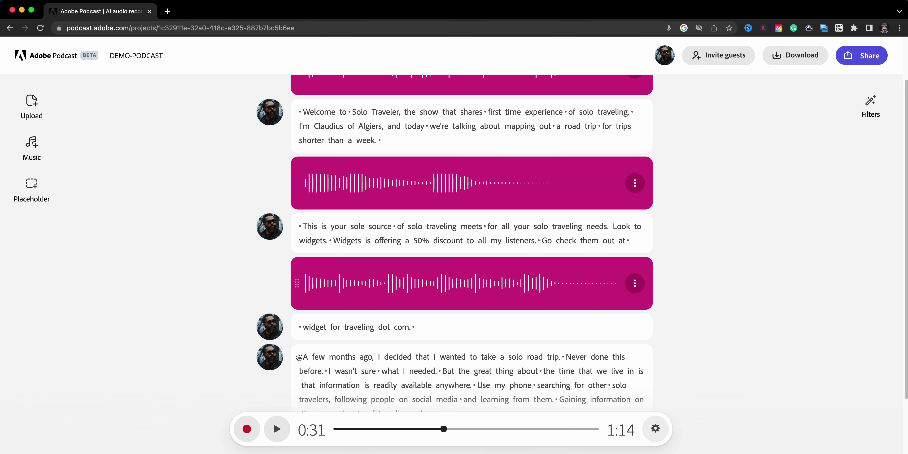
# Drag the High energy (short) 2 clip after the sponsor passage, before 'A few months ago'.
pyautogui.moveTo(299, 357); pyautogui.dragTo(303, 347)
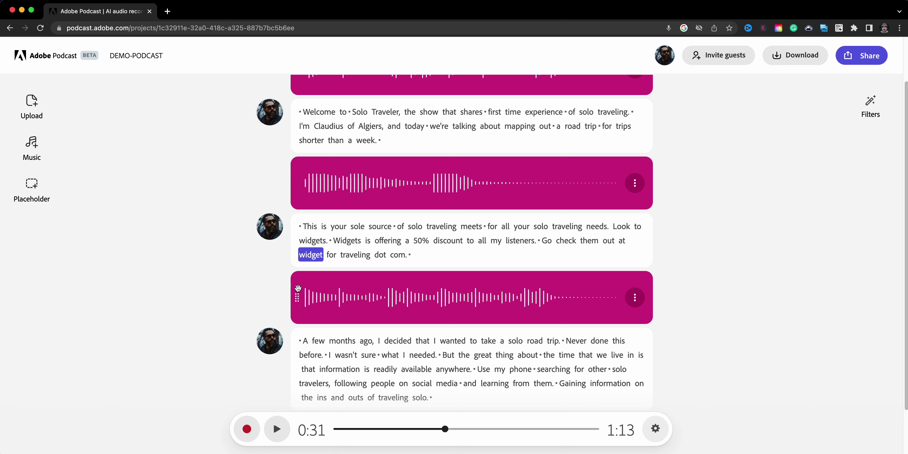
pyautogui.moveTo(298, 289); pyautogui.dragTo(464, 239)
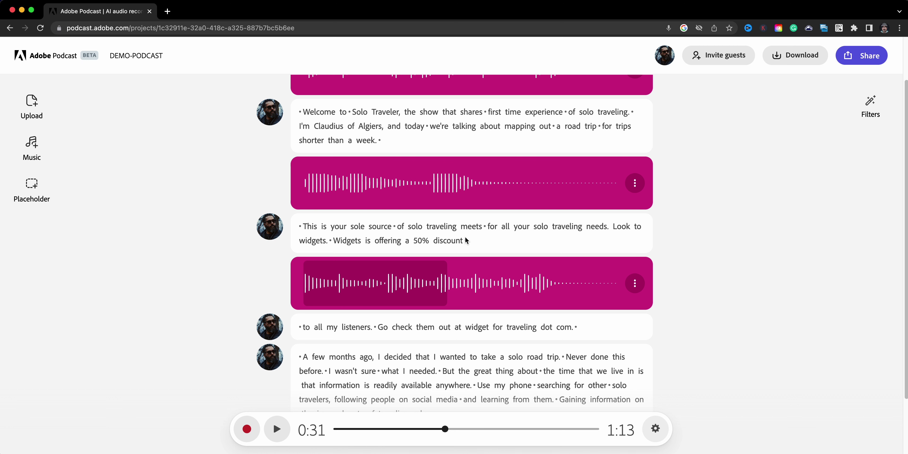
pyautogui.moveTo(297, 284); pyautogui.dragTo(294, 339)
pyautogui.scroll(-2, 292, 334)
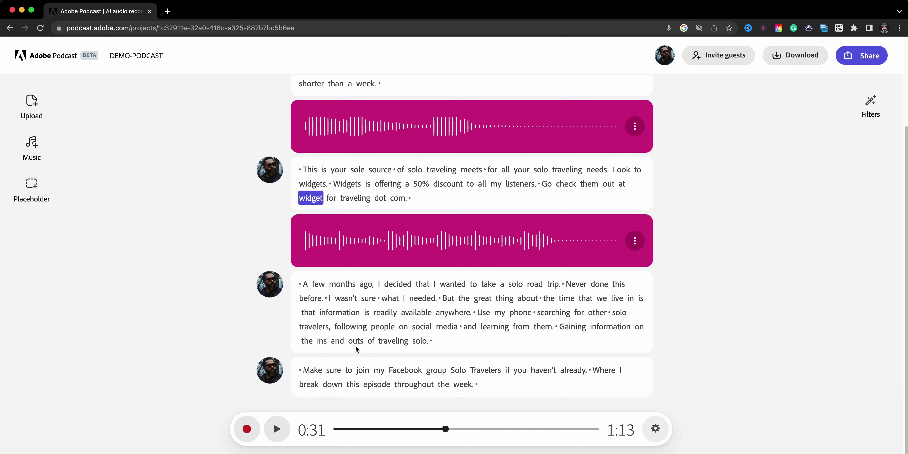
# Preview the Coastline Low energy underscore and insert it after 'before.' in the road-trip paragraph.
pyautogui.click(333, 299)
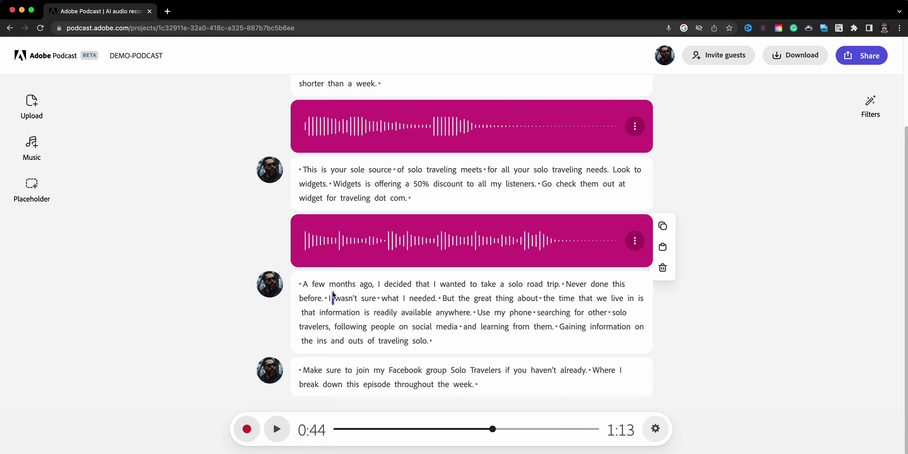
pyautogui.click(32, 147)
pyautogui.scroll(-8, 64, 306)
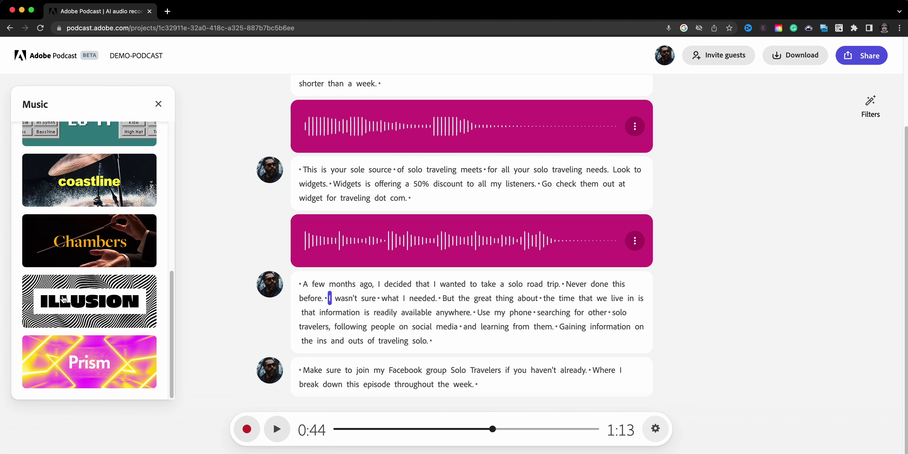
pyautogui.click(79, 195)
pyautogui.scroll(-5, 66, 332)
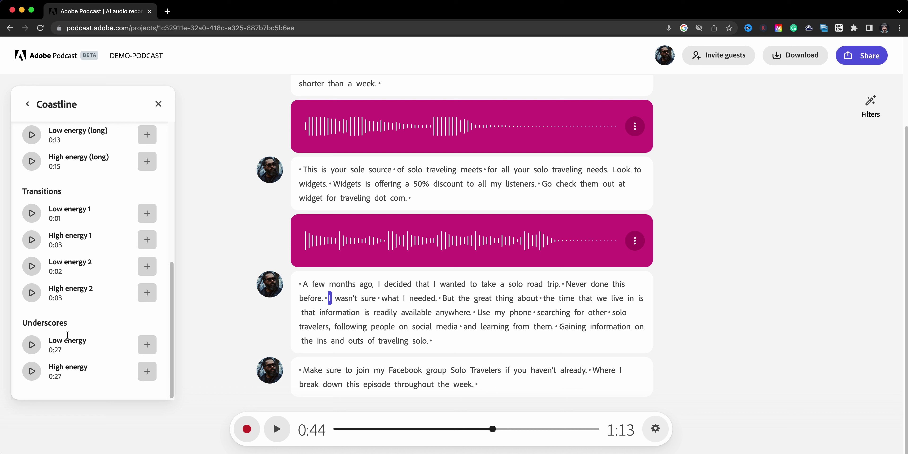
pyautogui.click(28, 347)
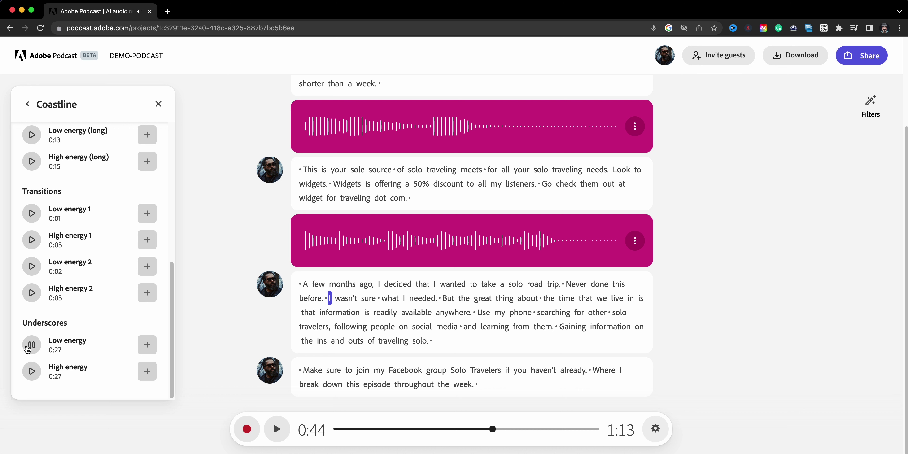
pyautogui.click(28, 347)
pyautogui.click(152, 350)
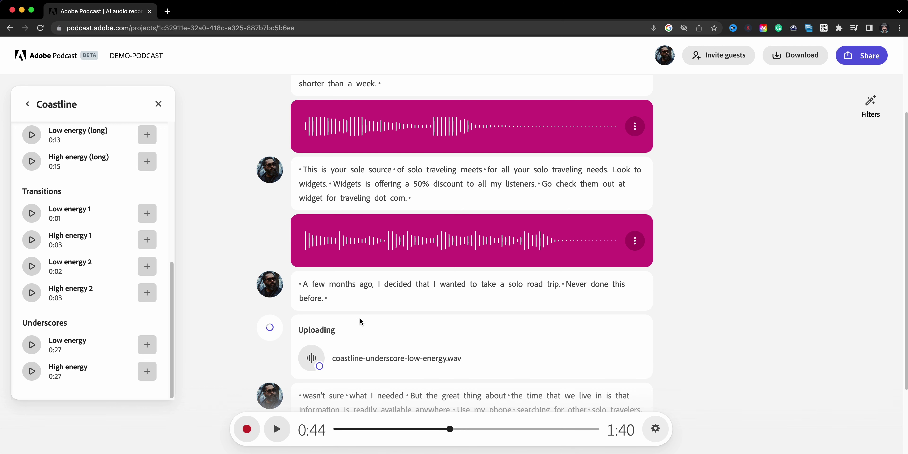
# Check the underscore's placement in the 1:40 project and close the music browser.
pyautogui.scroll(-3, 345, 350)
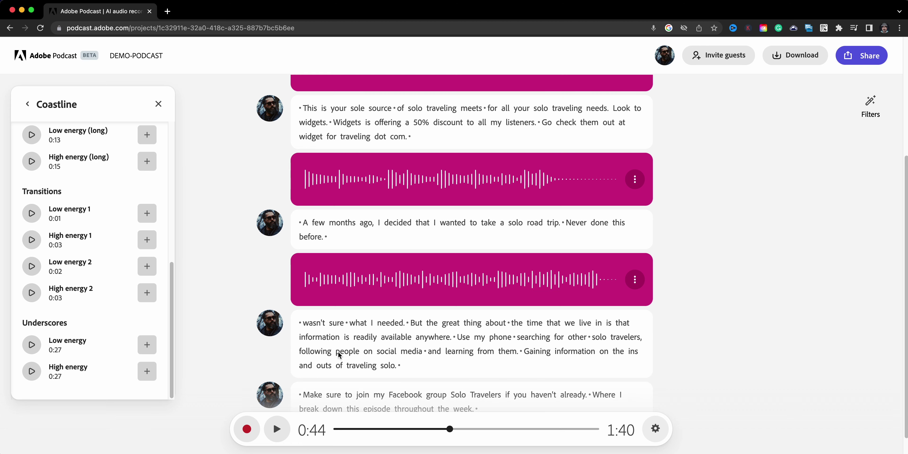
pyautogui.scroll(-1, 338, 354)
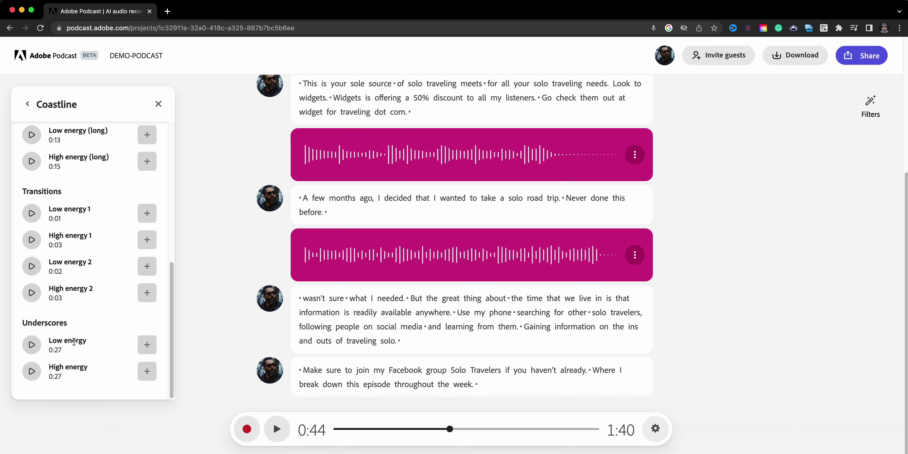
pyautogui.scroll(10, 74, 342)
pyautogui.scroll(-2, 115, 318)
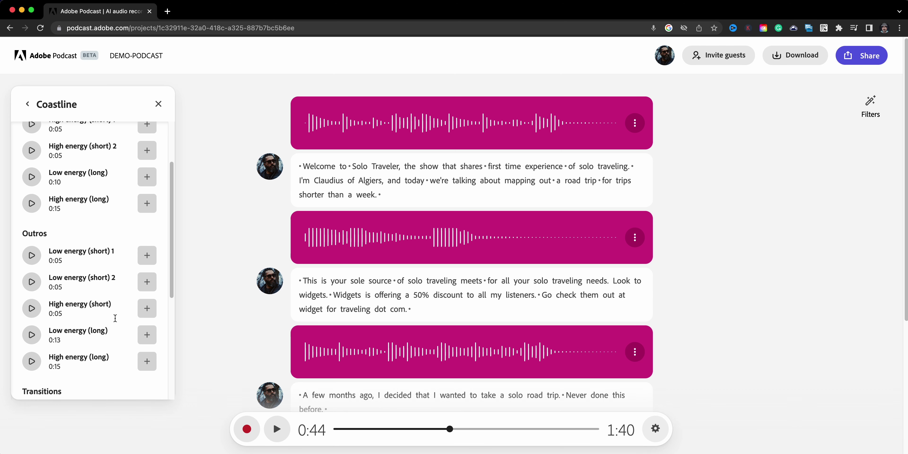
pyautogui.scroll(-8, 330, 334)
pyautogui.click(497, 400)
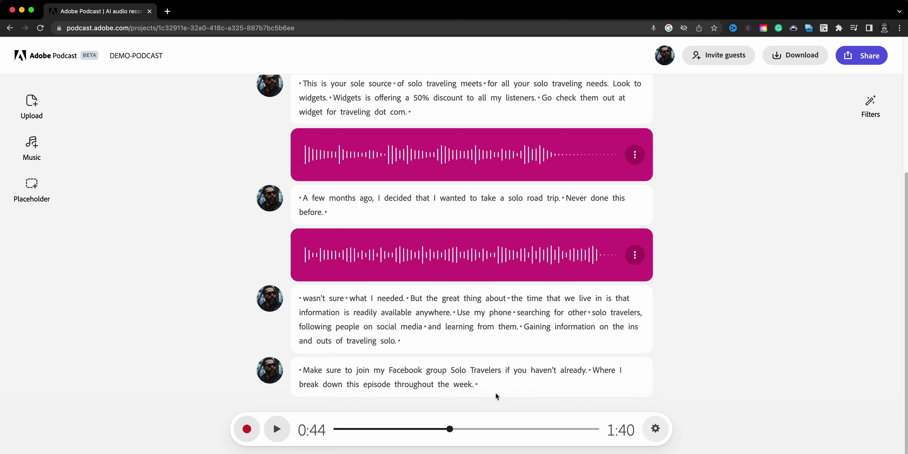
# Preview the Coastline High energy (short) outro and insert it after 'Where' in the last paragraph.
pyautogui.doubleClick(481, 387)
pyautogui.doubleClick(301, 387)
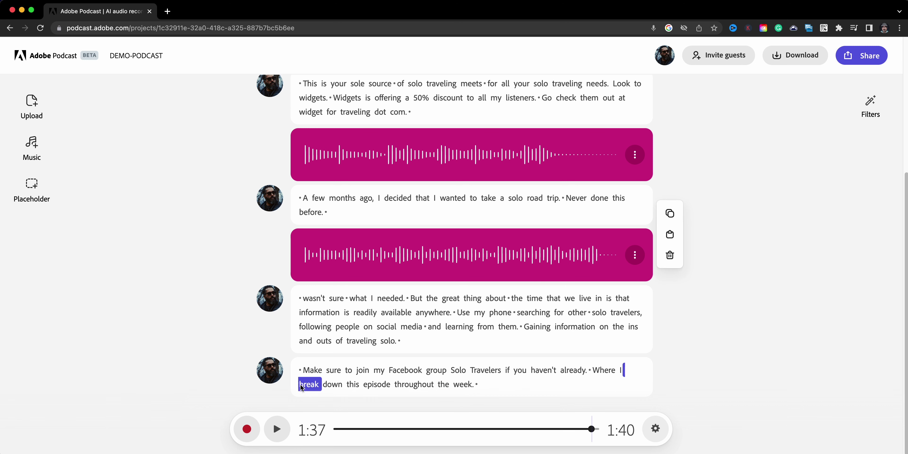
pyautogui.click(32, 146)
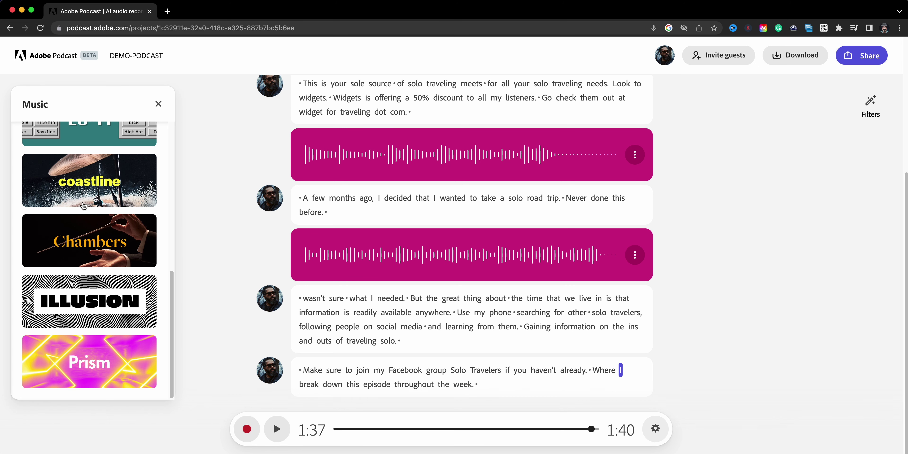
pyautogui.click(84, 196)
pyautogui.scroll(-4, 84, 291)
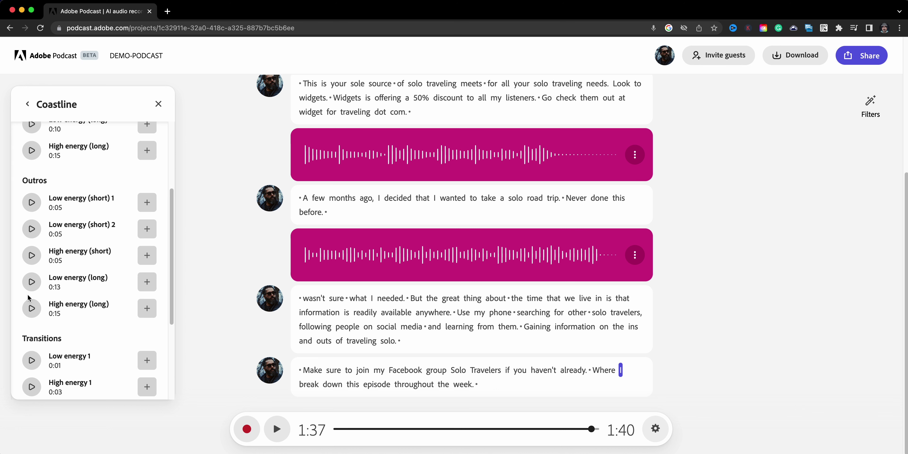
pyautogui.click(35, 256)
pyautogui.click(147, 257)
pyautogui.scroll(-2, 286, 367)
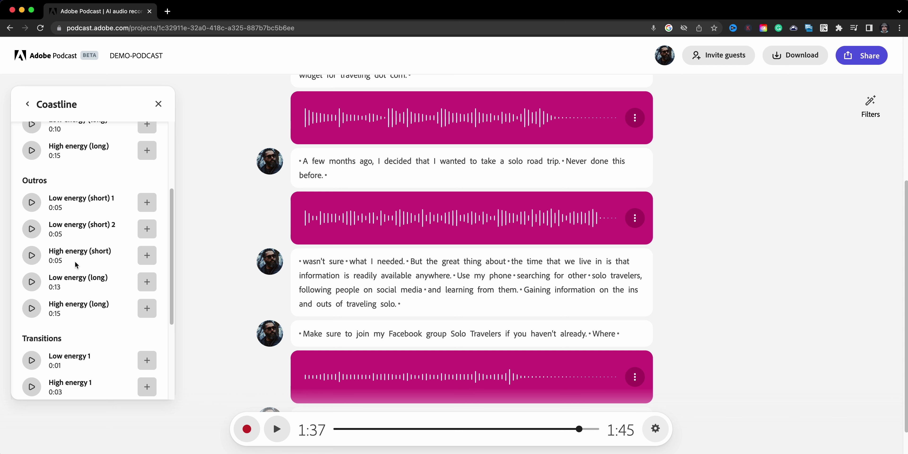
# Place the caret after 'solo.', revisit the Coastline collection, then close the music browser.
pyautogui.click(392, 303)
pyautogui.scroll(-10, 64, 324)
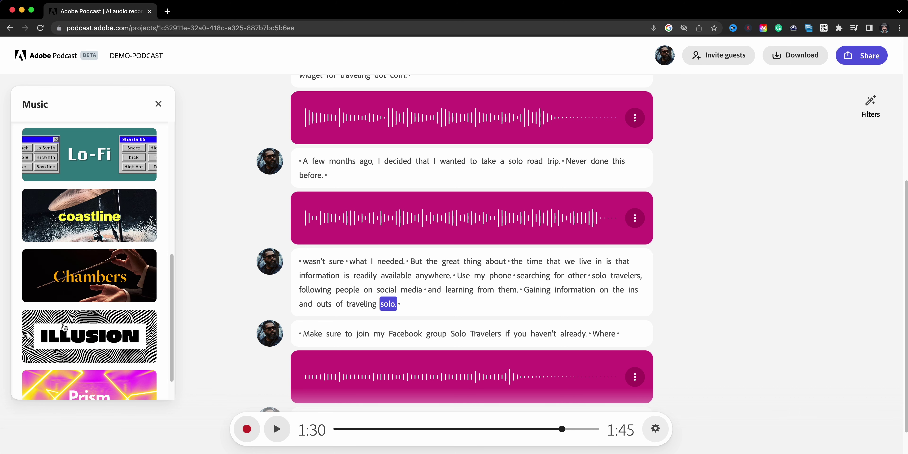
pyautogui.click(73, 232)
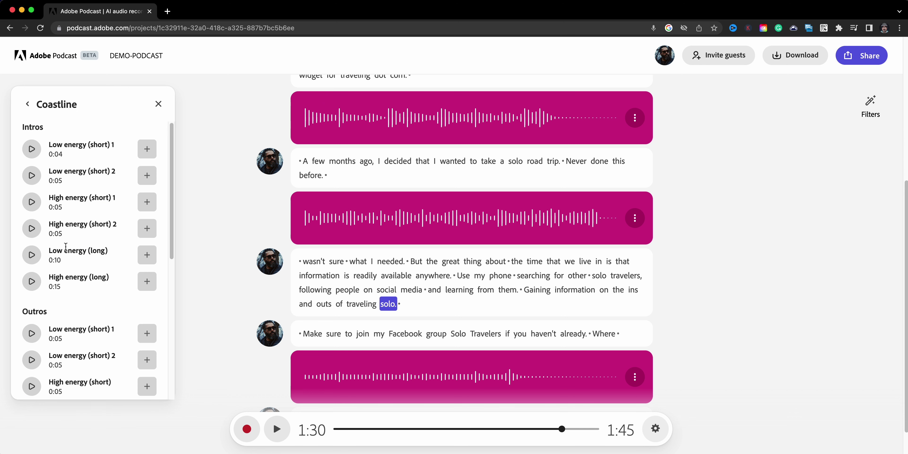
pyautogui.scroll(-8, 53, 233)
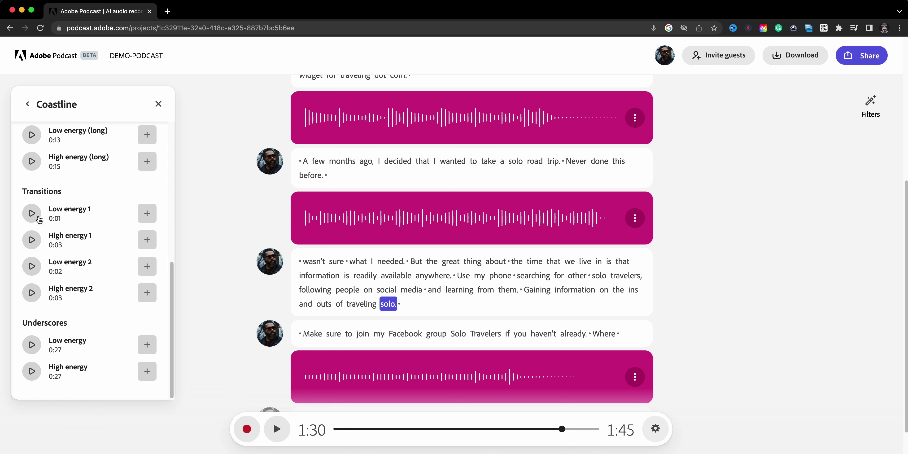
pyautogui.click(142, 215)
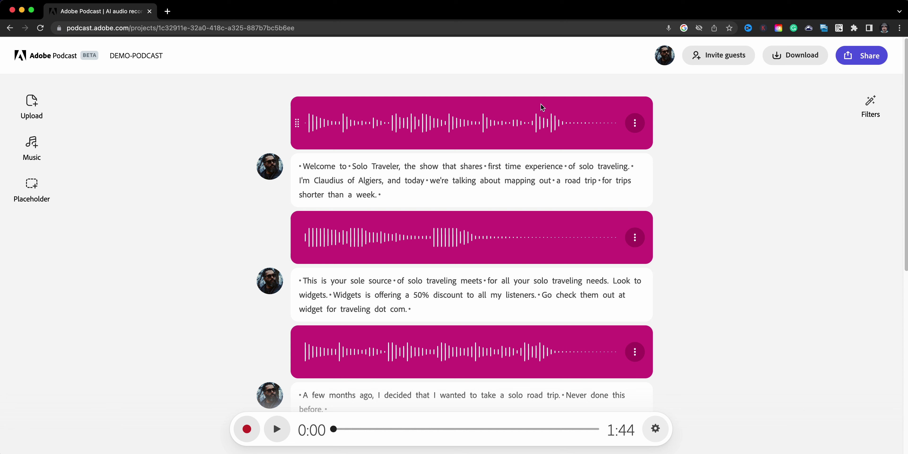
# Set the opening Coastline intro clip as background music and play back to check it.
pyautogui.click(637, 126)
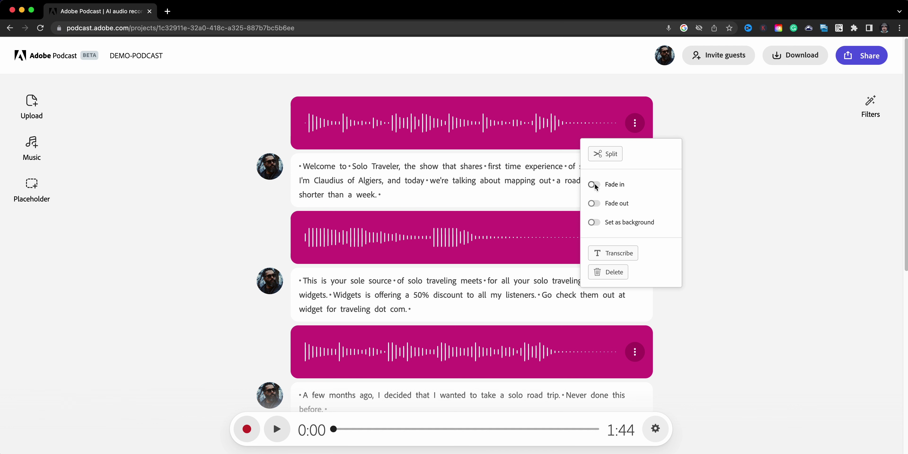
pyautogui.click(595, 222)
pyautogui.click(177, 289)
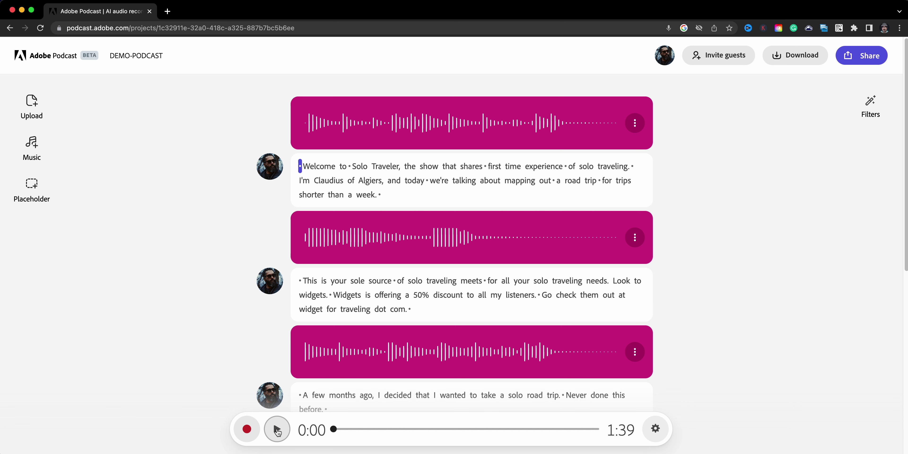
pyautogui.click(277, 430)
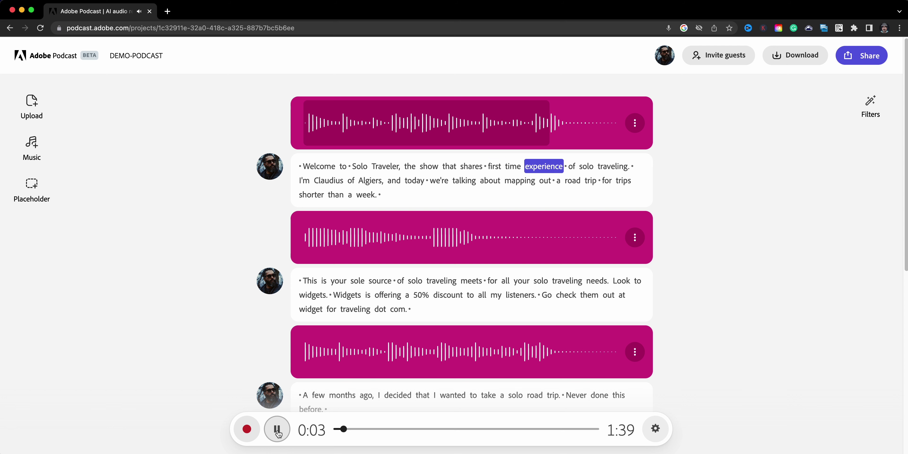
pyautogui.press('space')
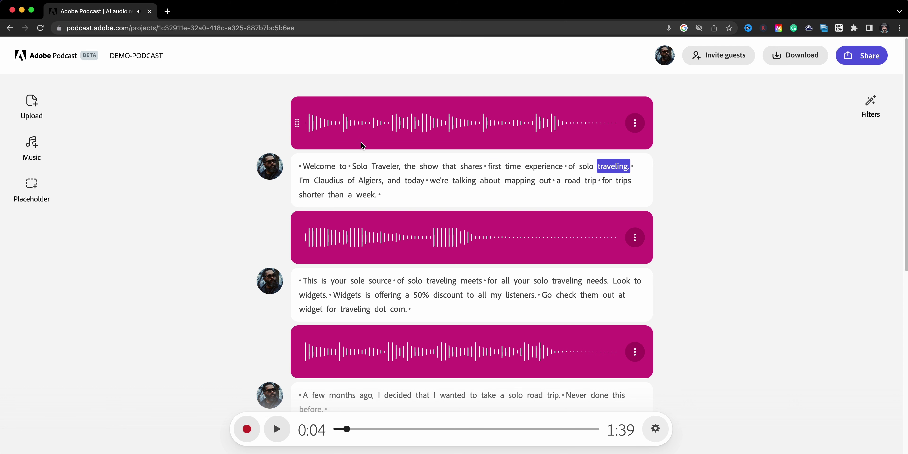
# Add a fade out to the intro clip and replay from the start to hear it.
pyautogui.click(635, 124)
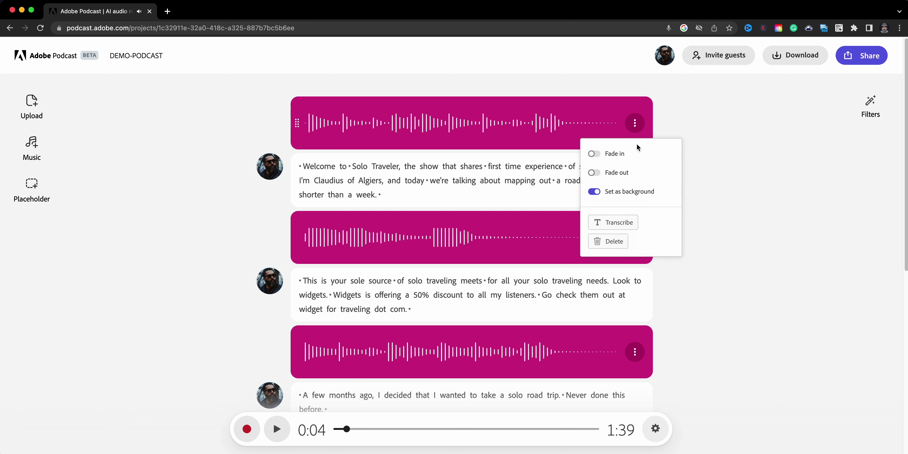
pyautogui.click(626, 173)
pyautogui.click(343, 430)
pyautogui.click(336, 430)
pyautogui.click(277, 429)
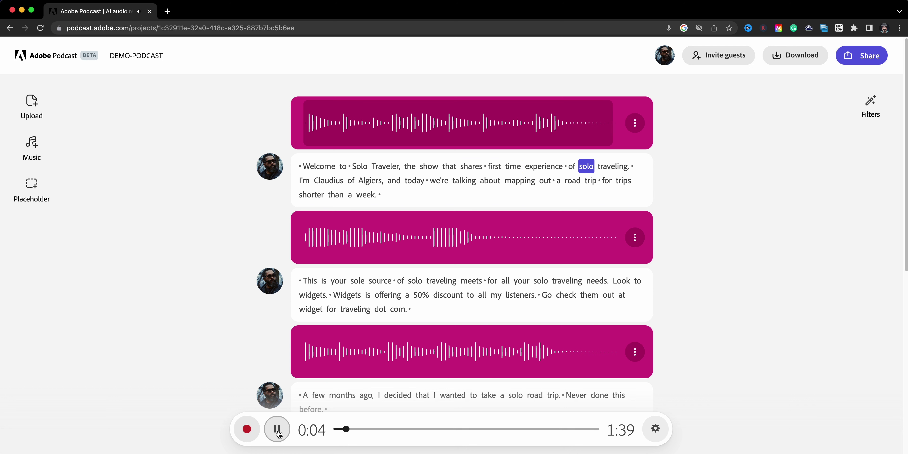
pyautogui.click(278, 433)
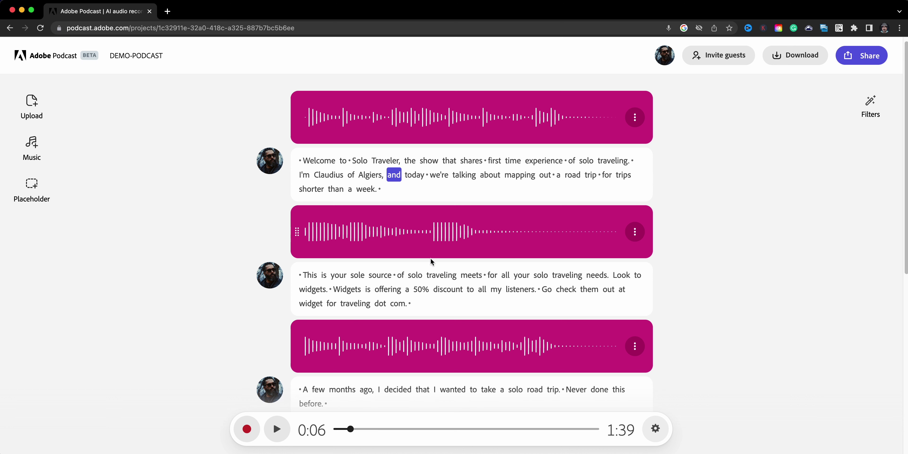
# Turn on the Enhance speech filter for the episode's transcribed voices.
pyautogui.scroll(-2, 432, 318)
pyautogui.scroll(2, 433, 307)
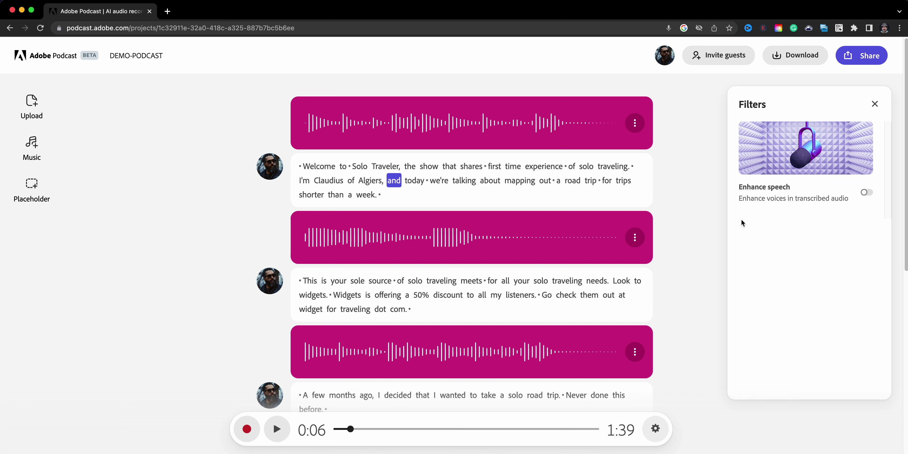
pyautogui.click(864, 191)
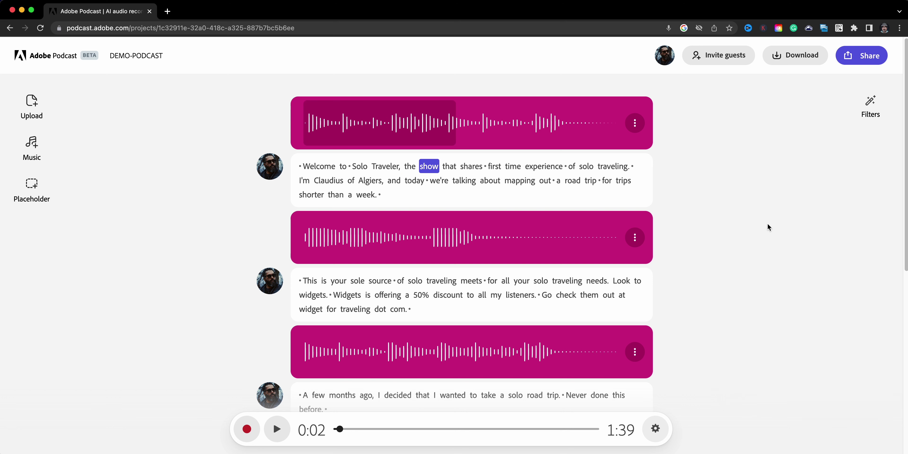
pyautogui.click(734, 65)
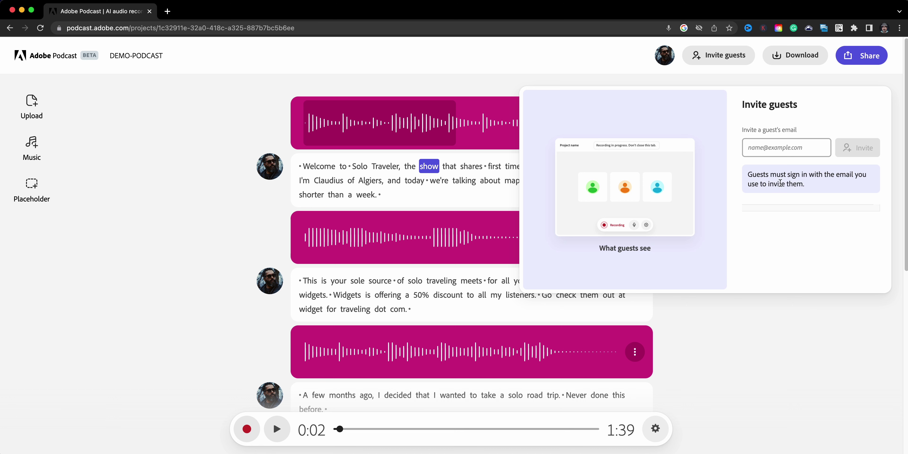
pyautogui.click(739, 301)
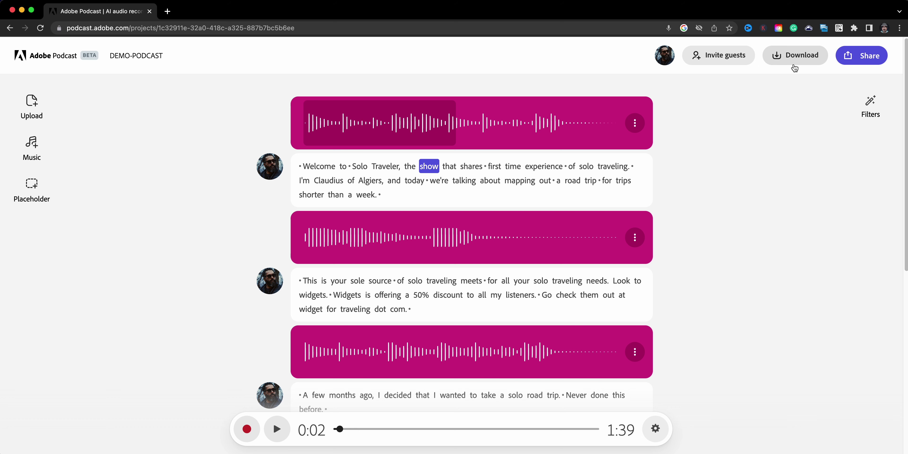
# Open the Share project dialog with guest invite, template link, download and feedback options.
pyautogui.click(863, 61)
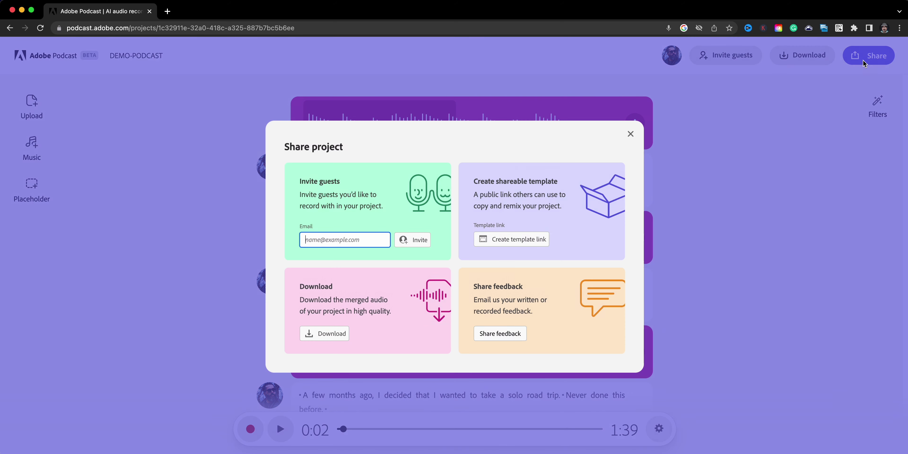